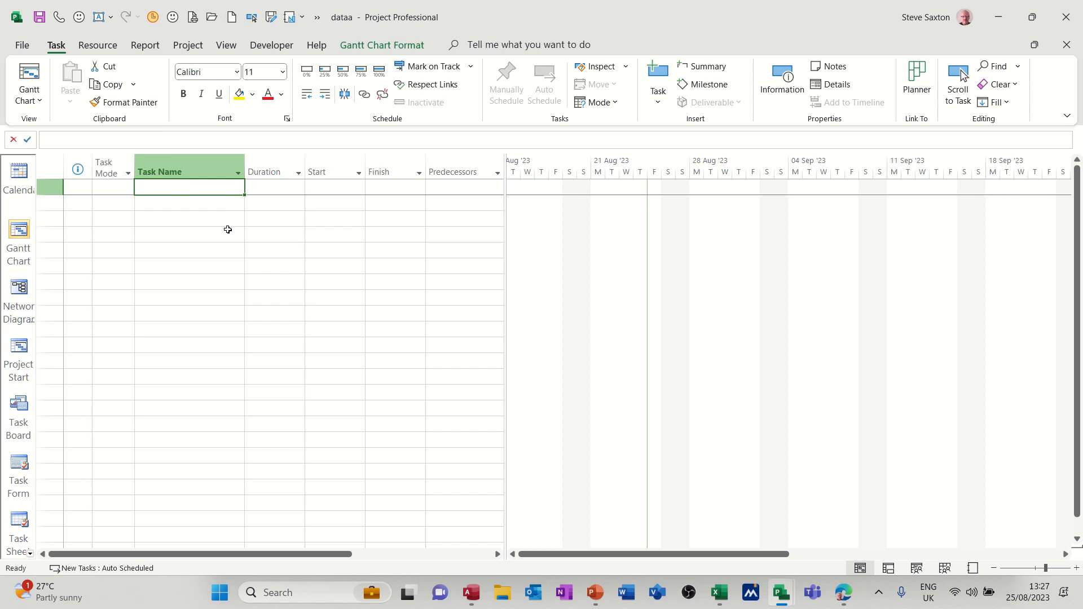
Open the recent Excel workbook dataa and set the Import Wizard to use a new map and import as a new project.
click(23, 45)
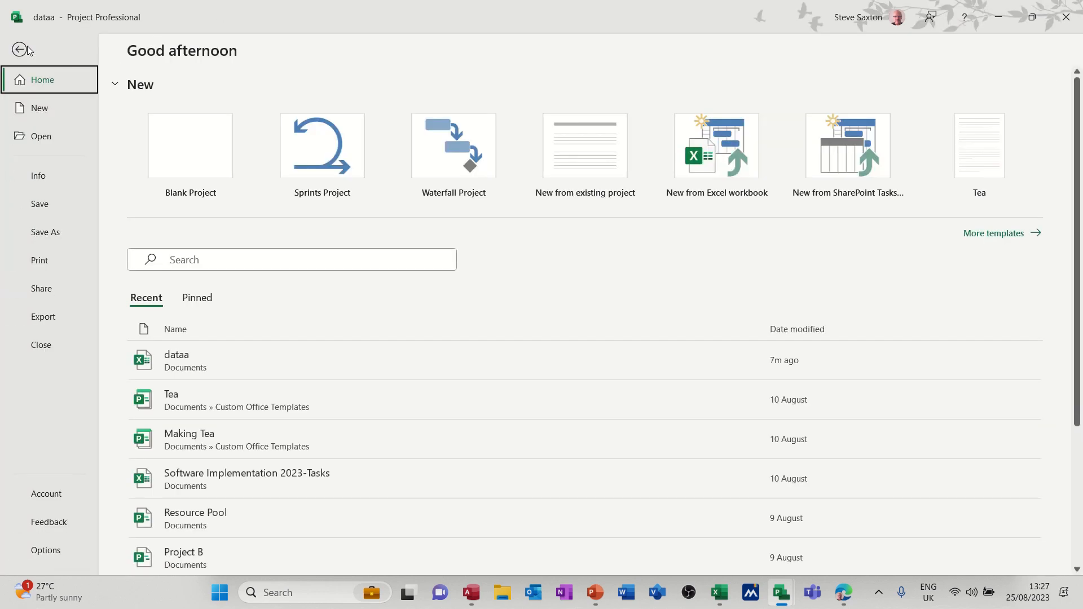
click(195, 357)
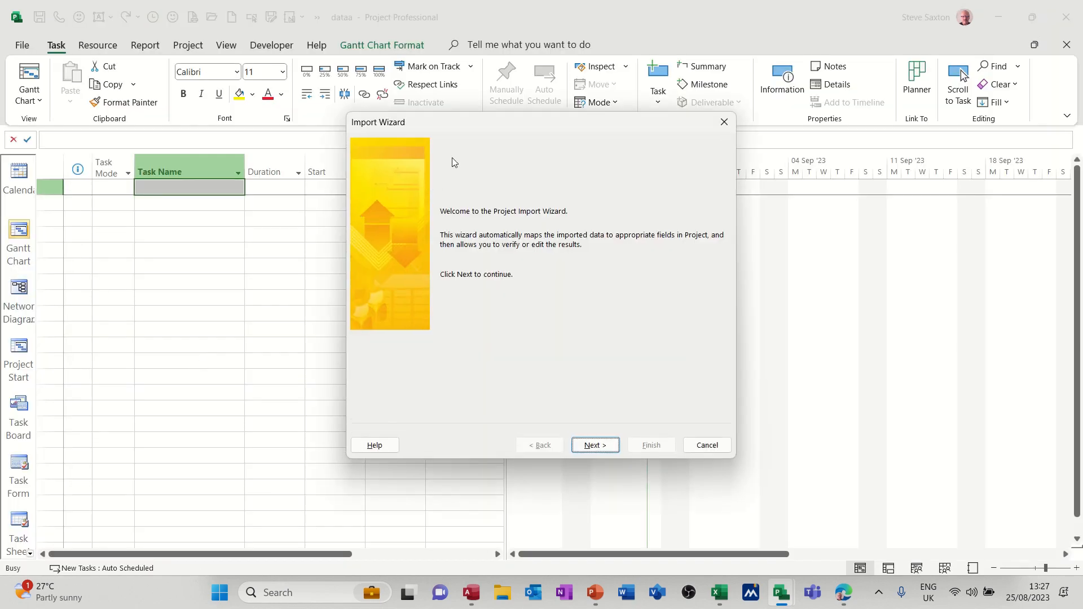
drag(465, 131, 291, 208)
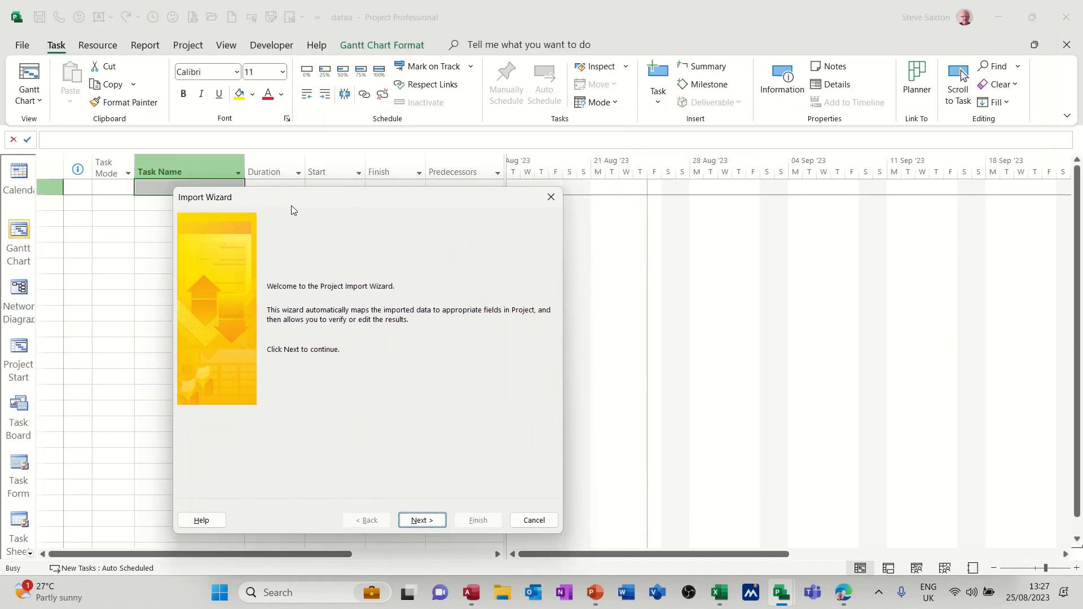
click(420, 518)
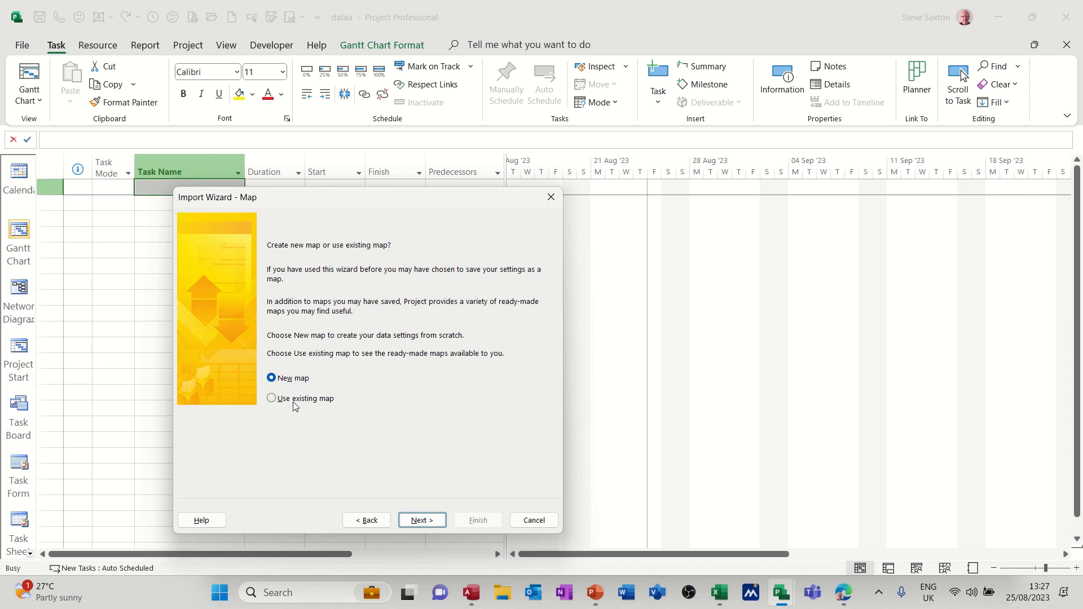
click(422, 518)
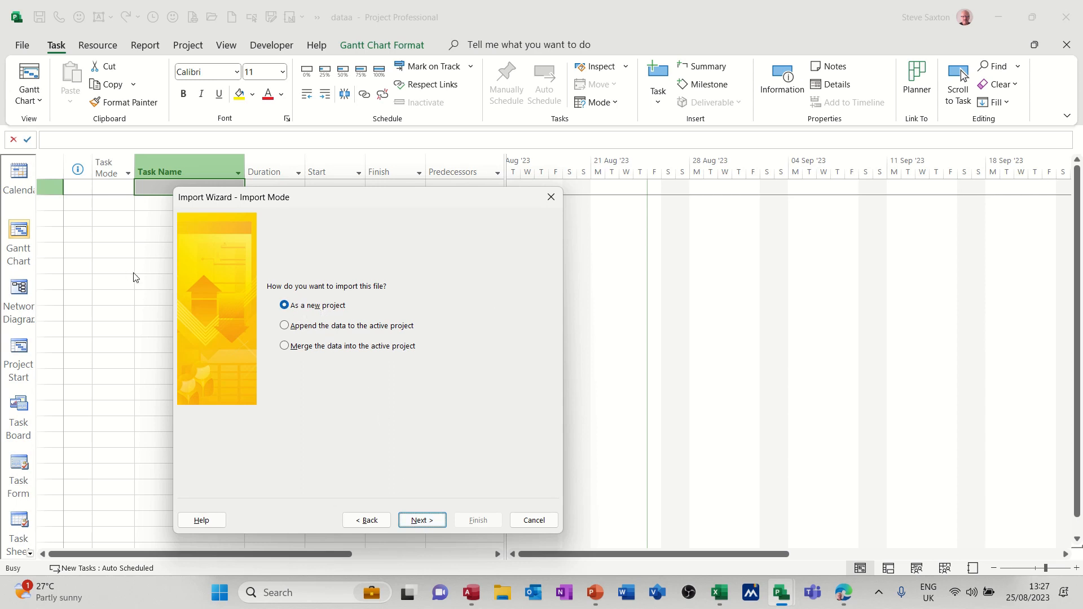
click(420, 521)
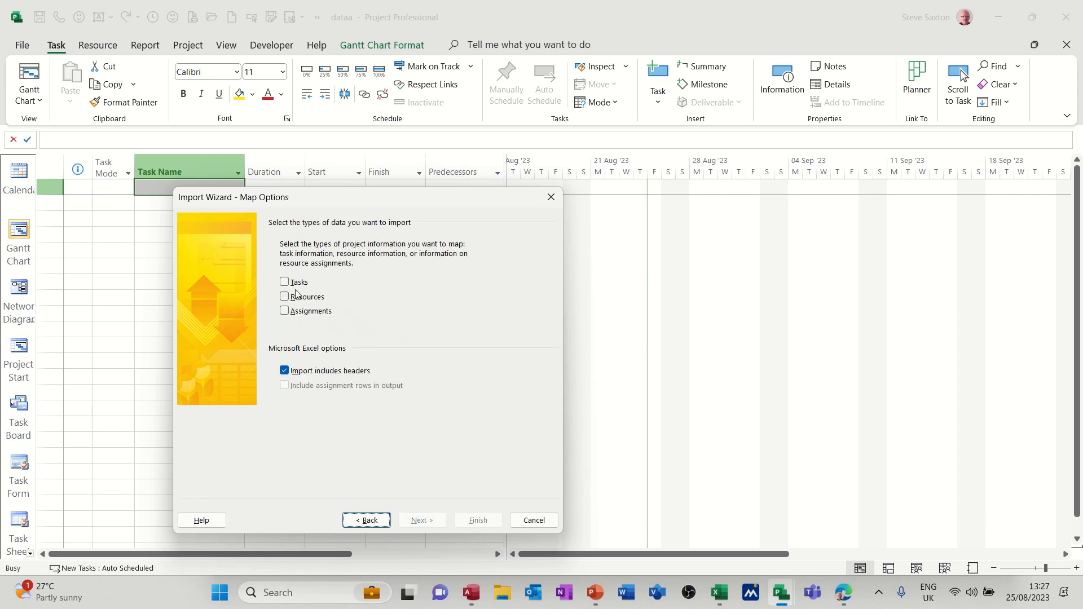
Map the Tasks data from Sheet1 using the matched ID, Name, Duration, Start and Finish fields, and finish the import.
click(286, 283)
click(423, 517)
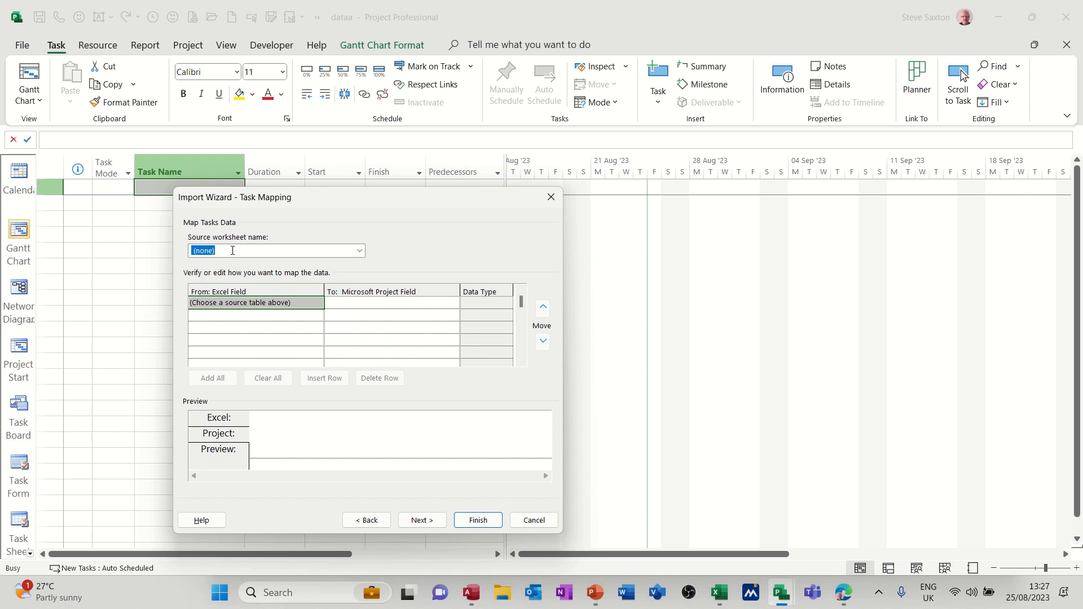
click(359, 251)
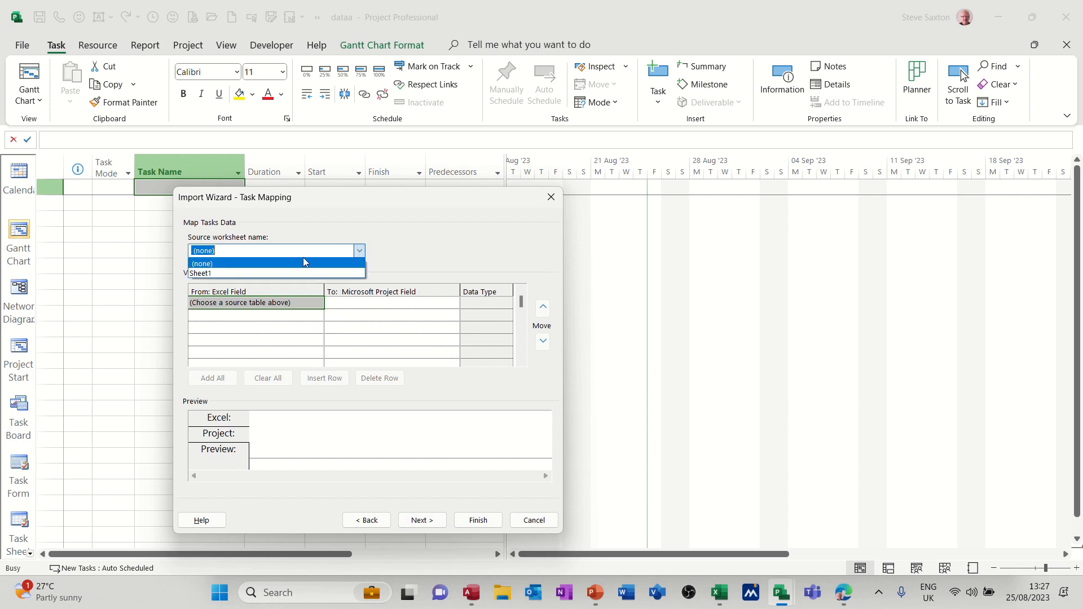
click(243, 272)
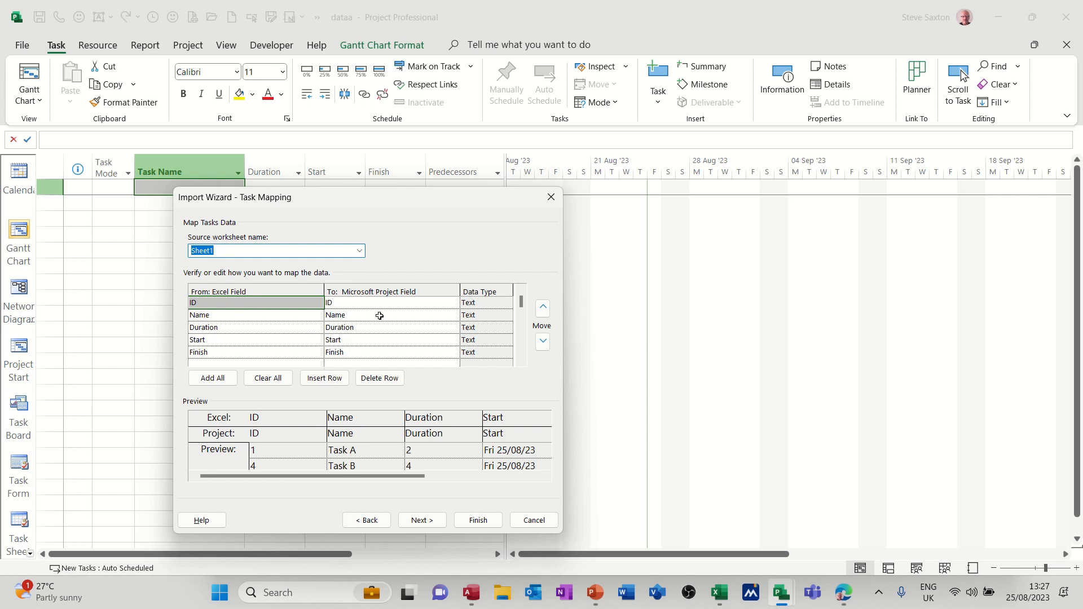
click(432, 519)
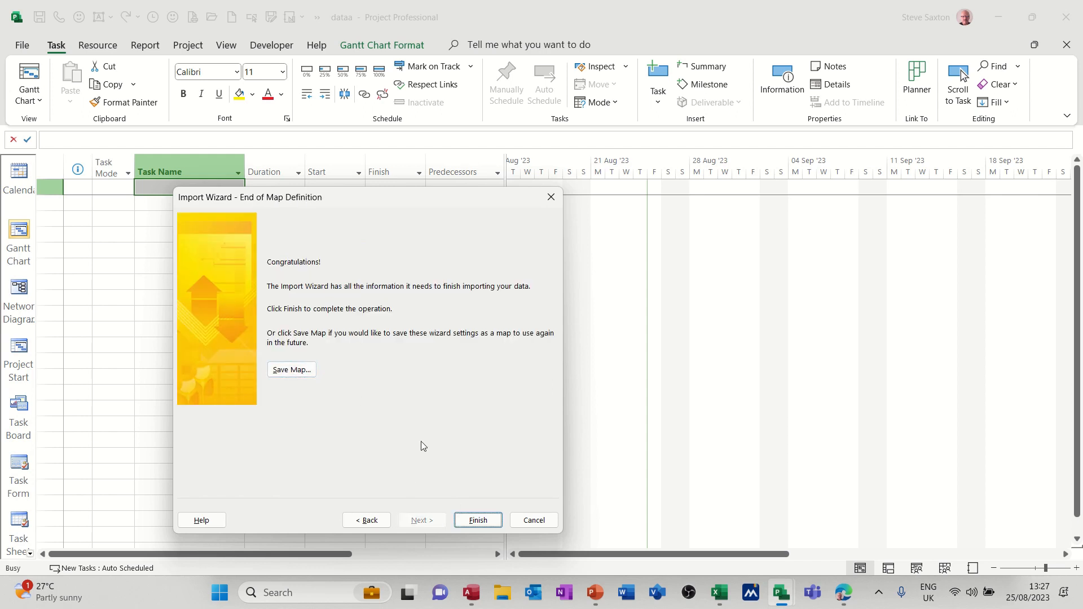
click(473, 522)
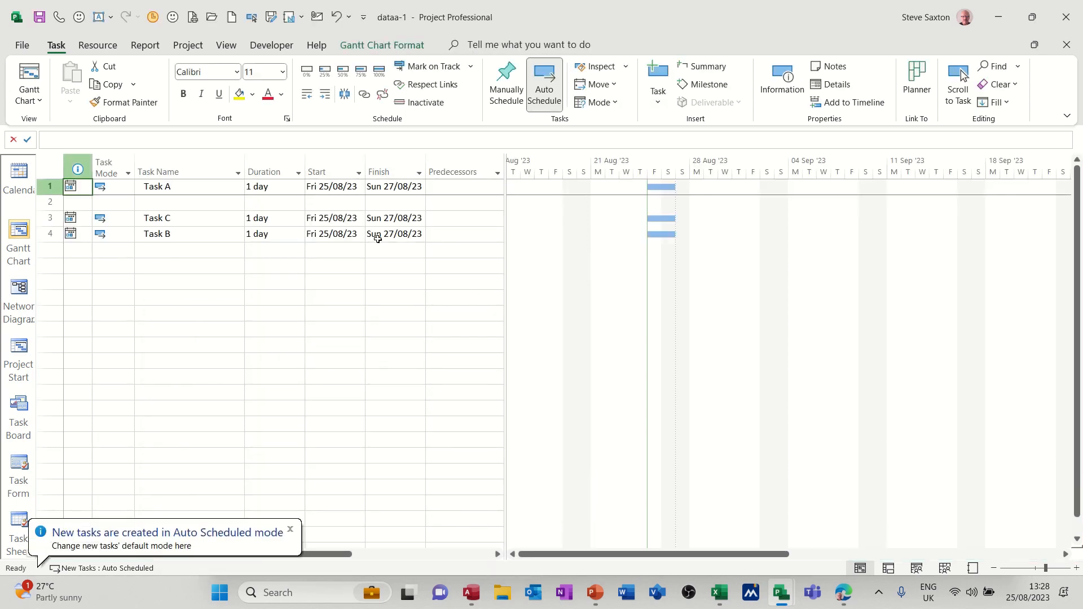
Delete the blank task row 2 between Task A and Task C.
click(52, 202)
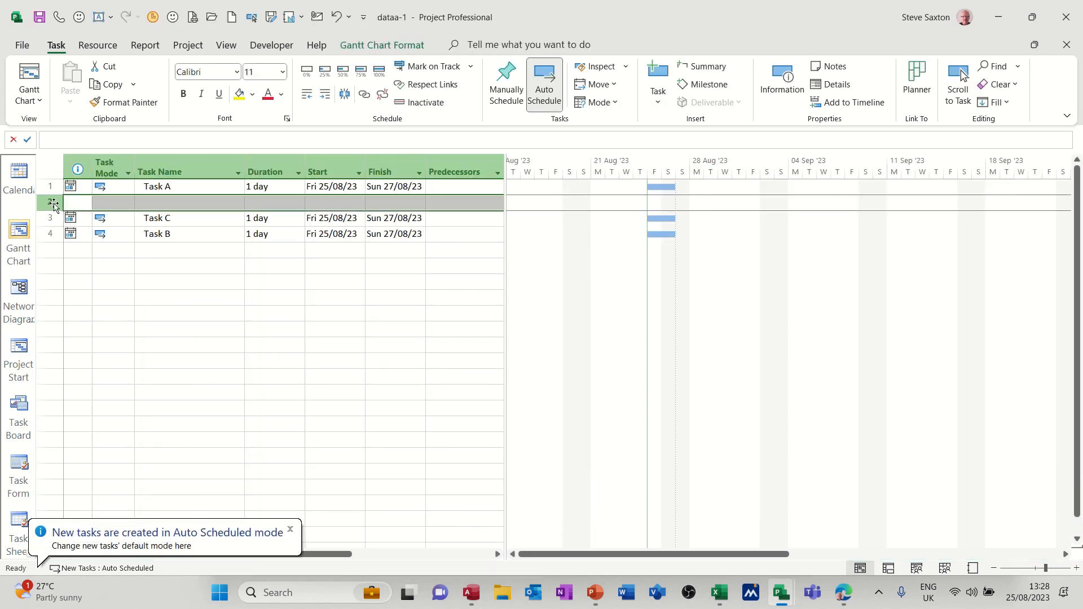
right_click(53, 204)
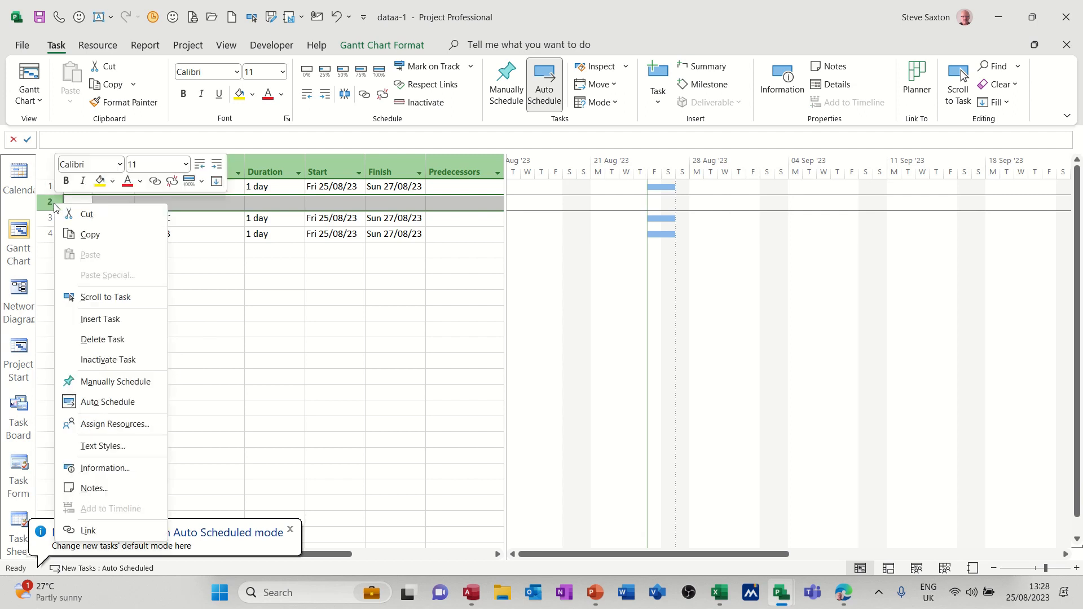
click(84, 339)
click(209, 234)
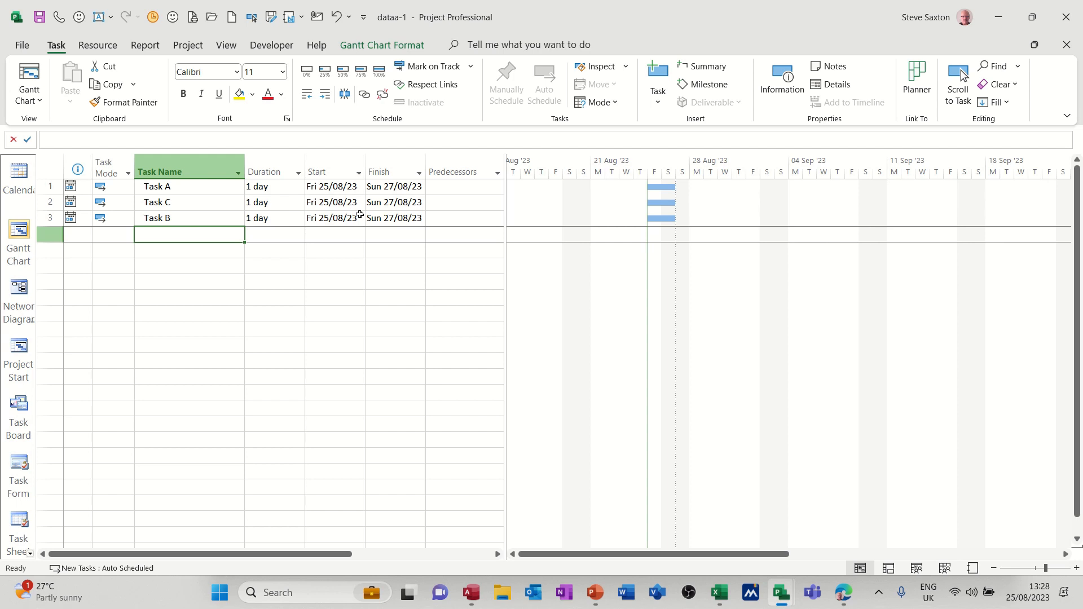
Switch to the Excel workbook and copy cells B2:E4, covering the three tasks' names, durations, start and finish dates.
click(197, 254)
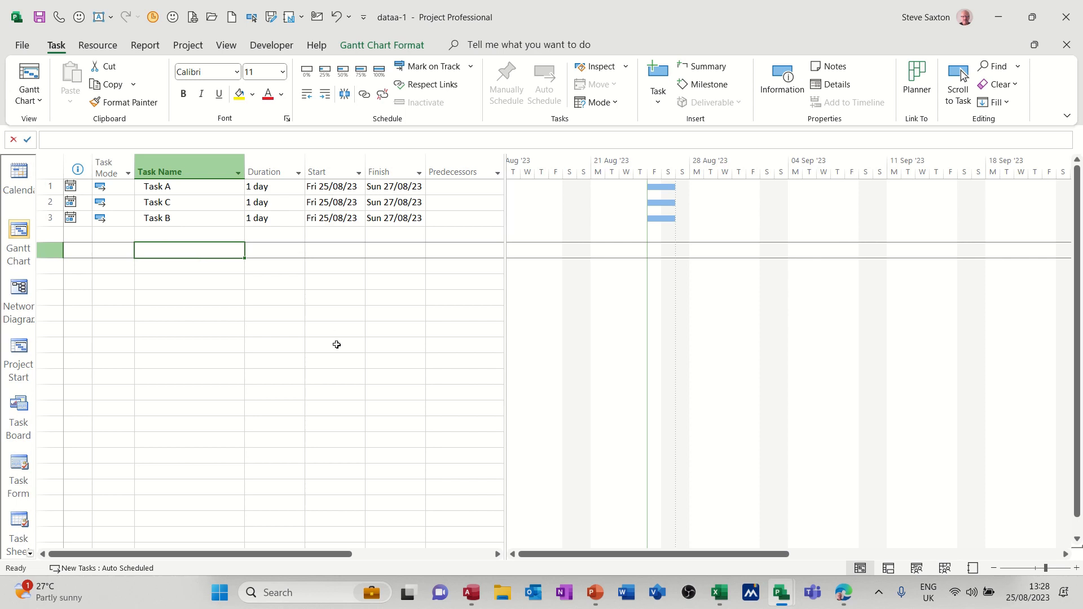
click(718, 592)
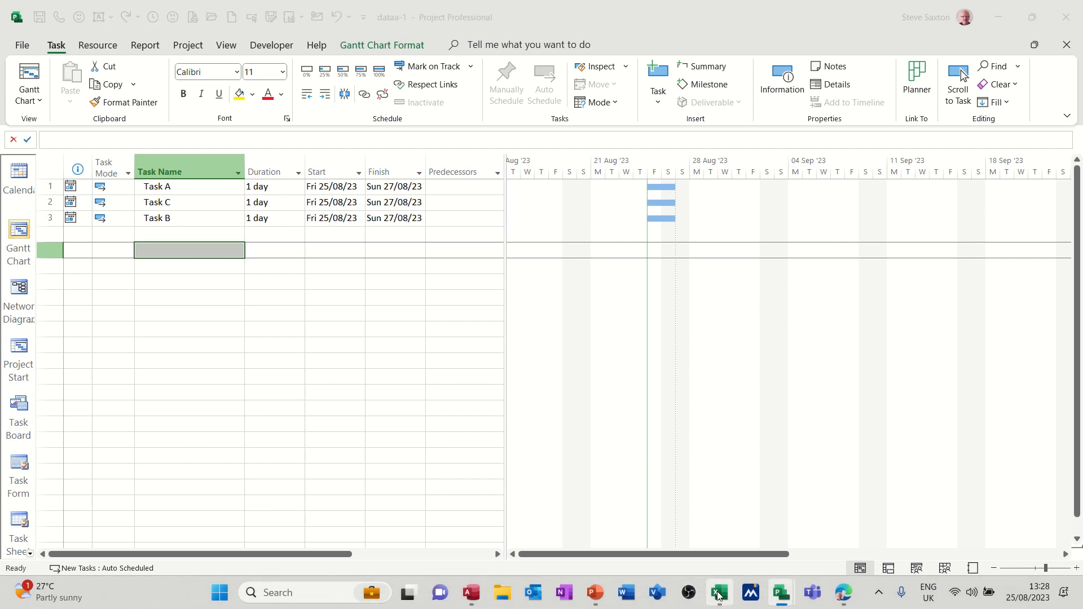
drag(288, 343, 438, 369)
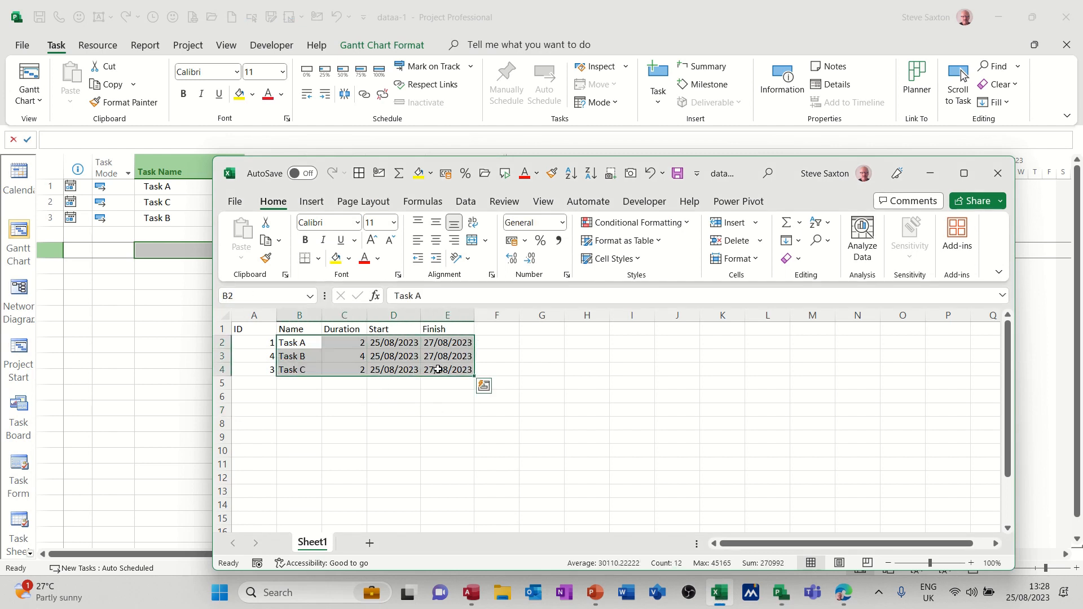
key(ctrl+c)
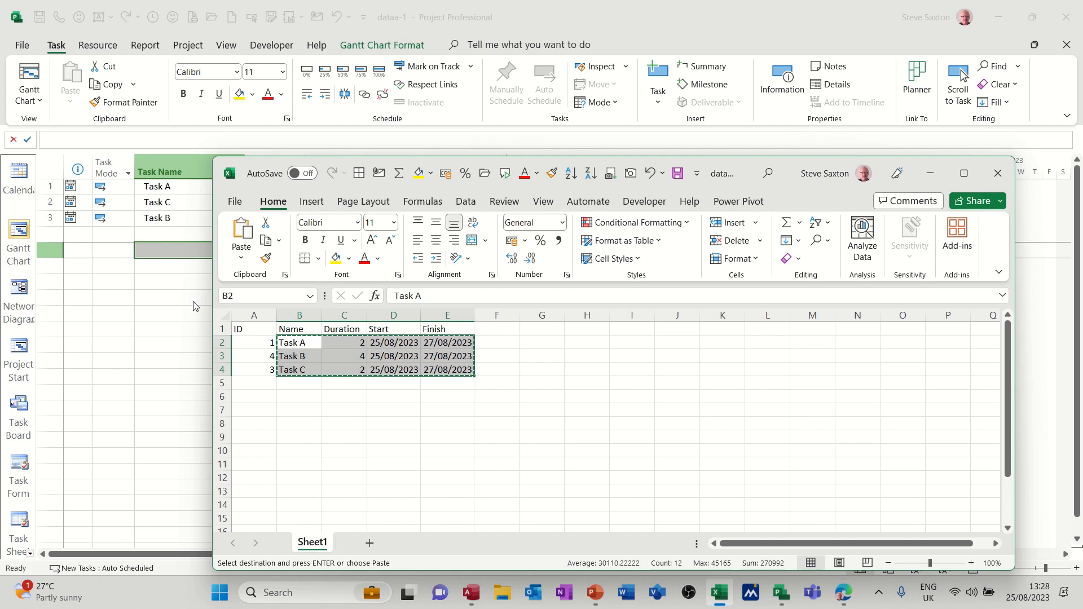
Switch back to Project and paste the copied cells into task row 5 as linked Text Data, letting tasks start before the project start date.
click(169, 255)
click(162, 245)
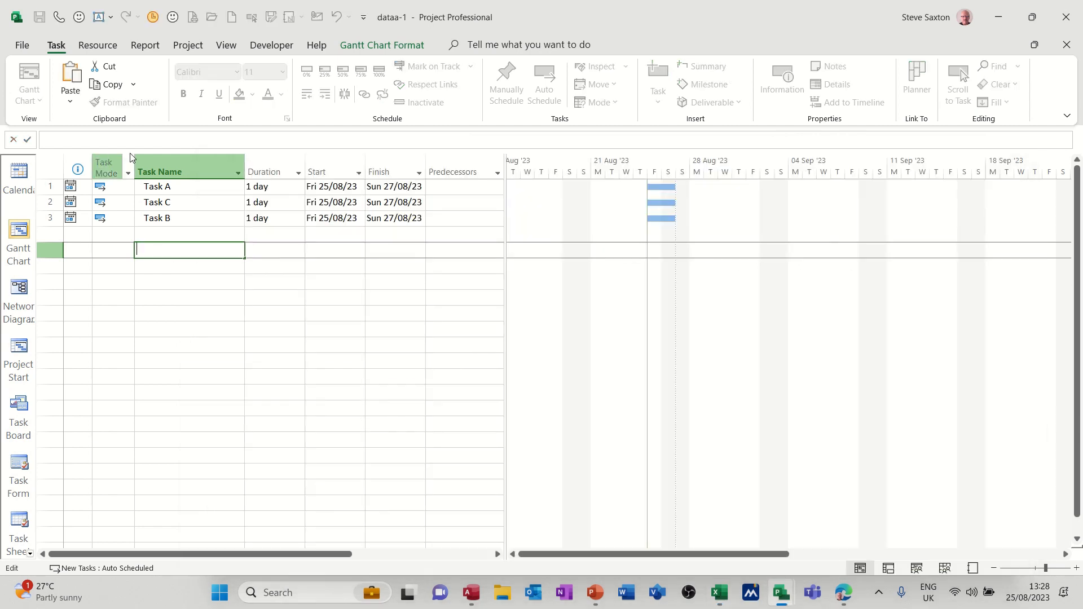
click(73, 102)
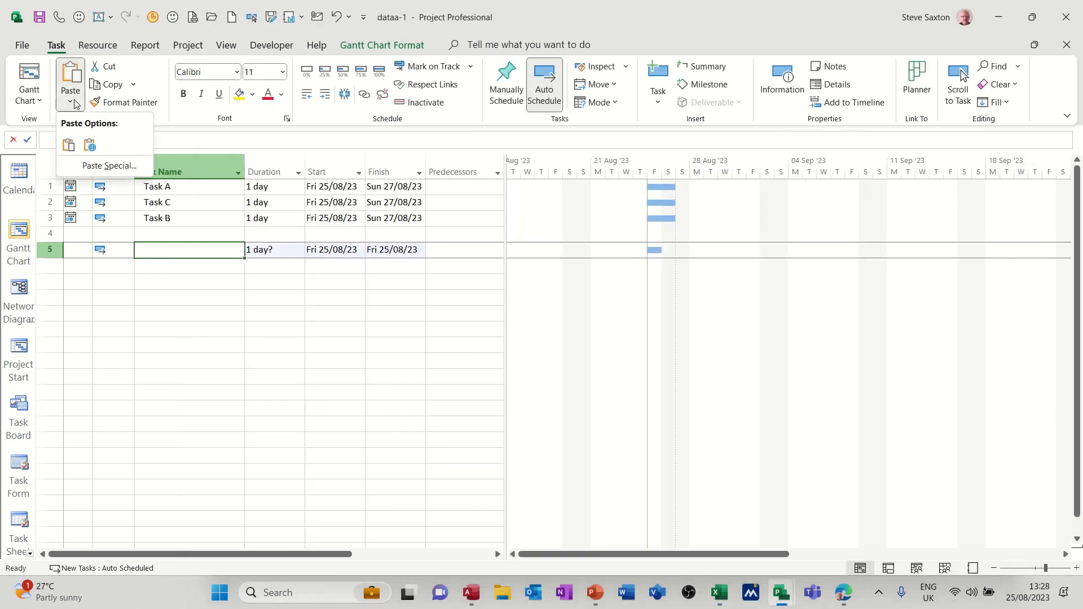
click(110, 165)
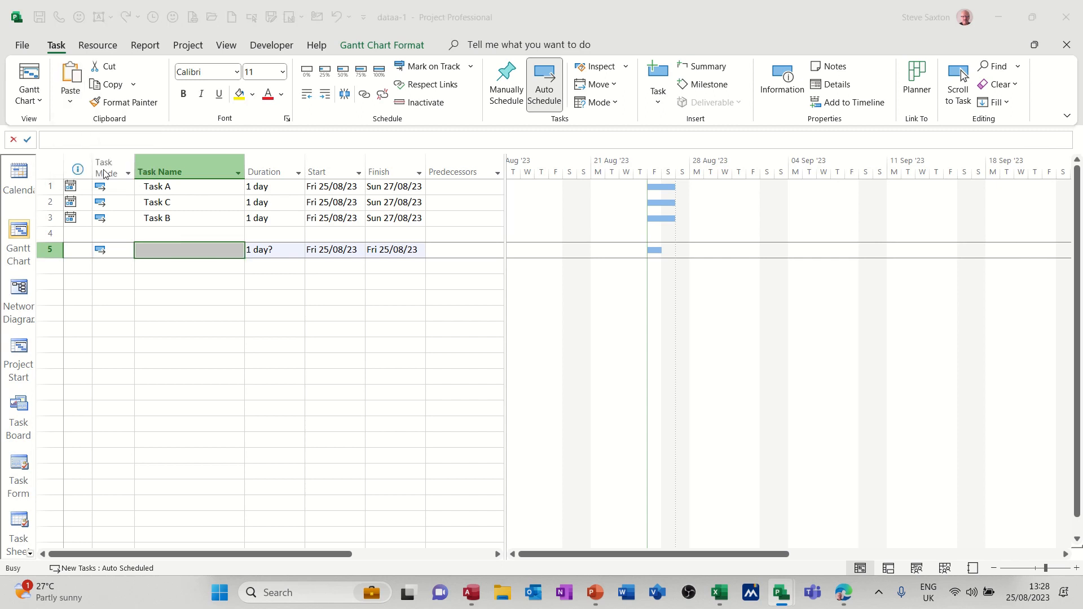
click(41, 93)
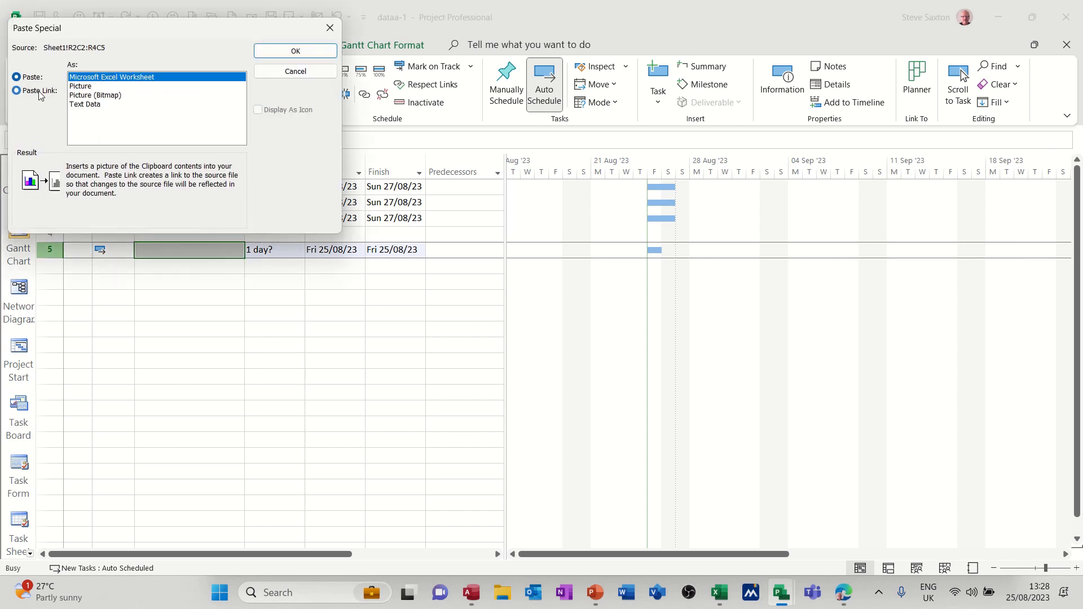
click(82, 106)
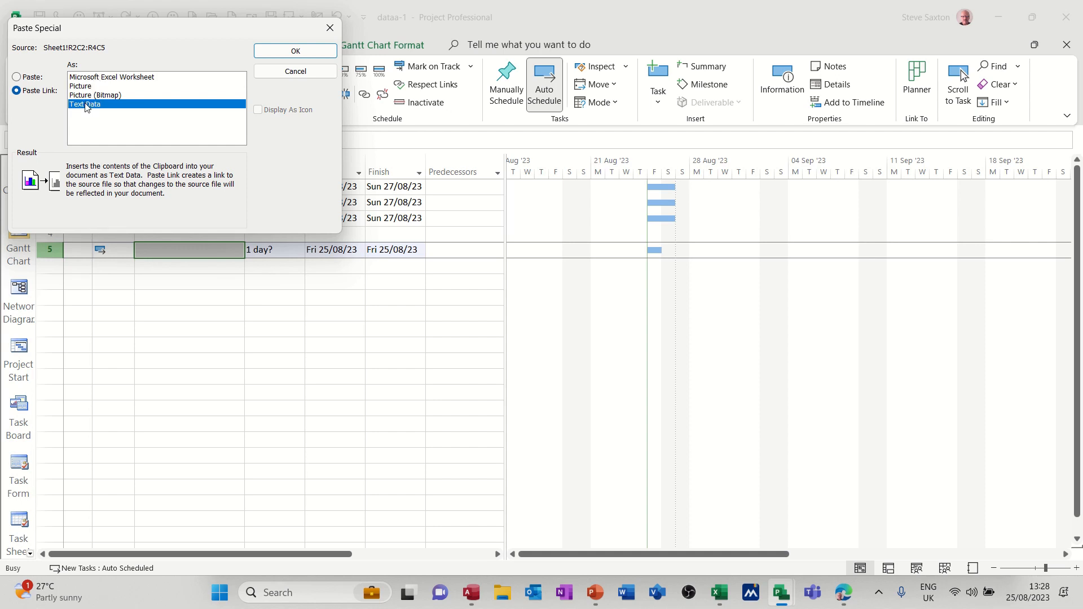
click(275, 52)
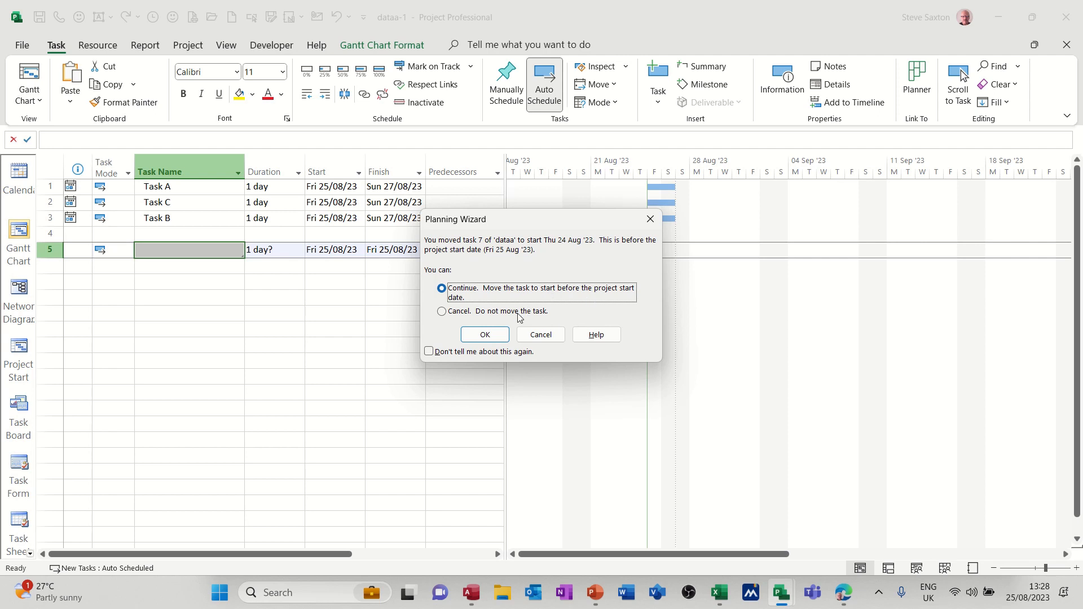
click(485, 335)
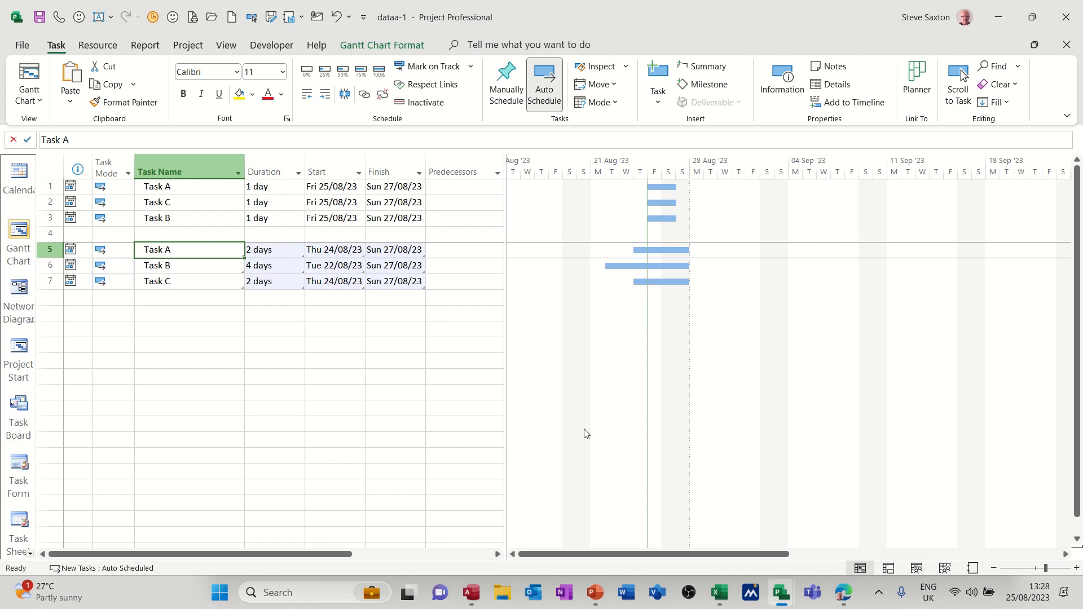
Change Task A's duration to 4 in cell C2 of the Excel sheet and return to the linked tasks in Project.
click(719, 592)
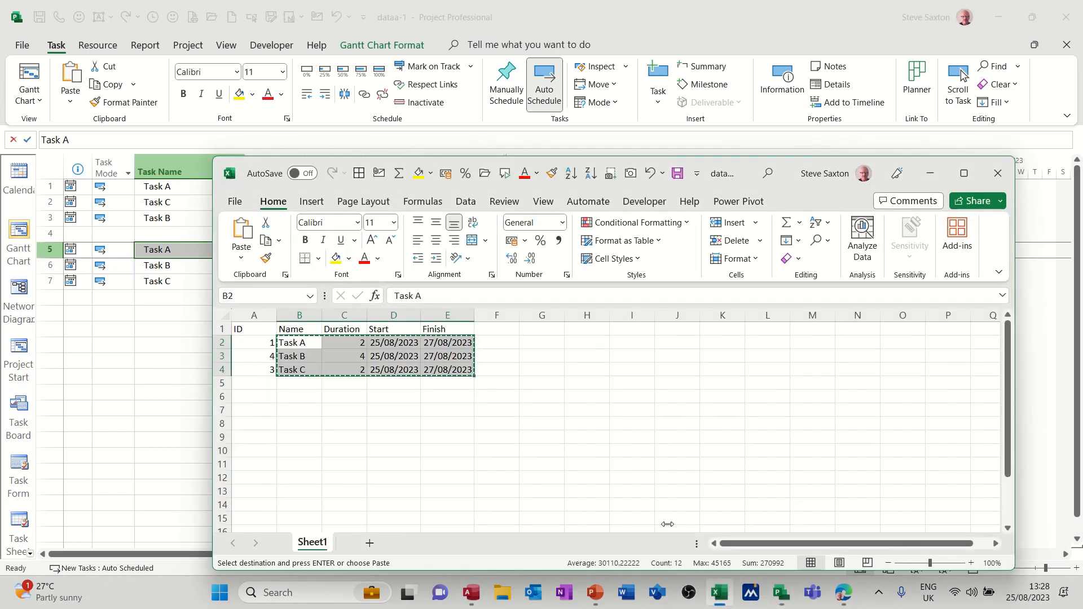
key(Right)
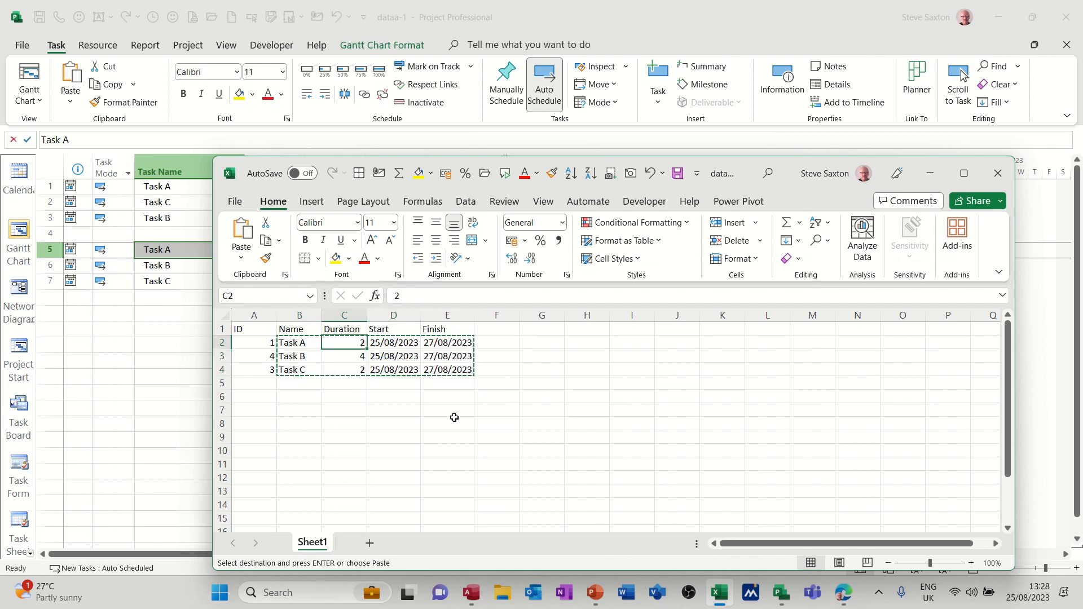
text(4)
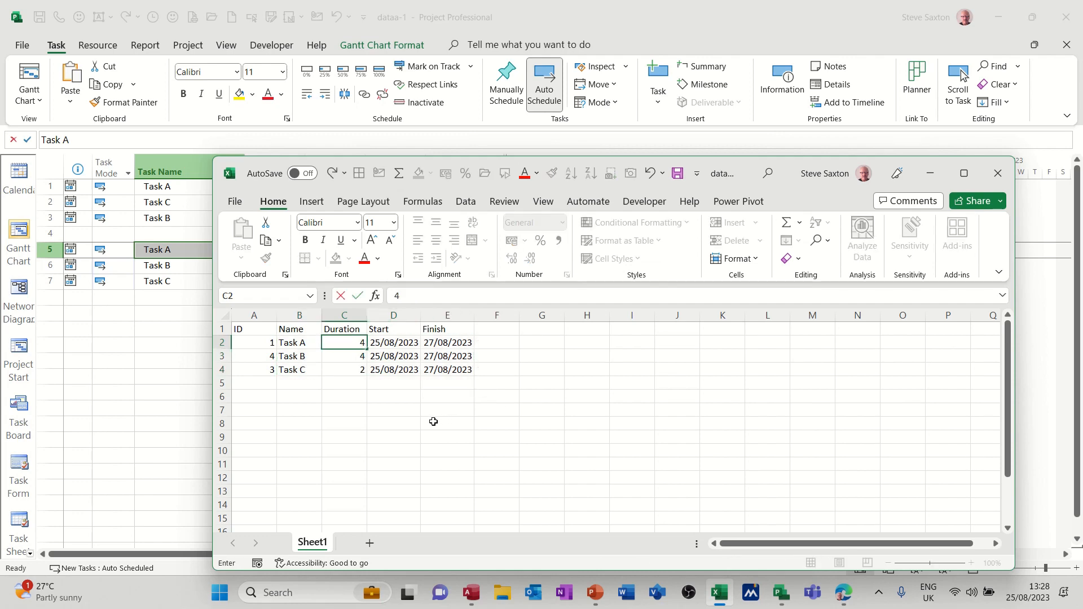
click(437, 422)
click(181, 294)
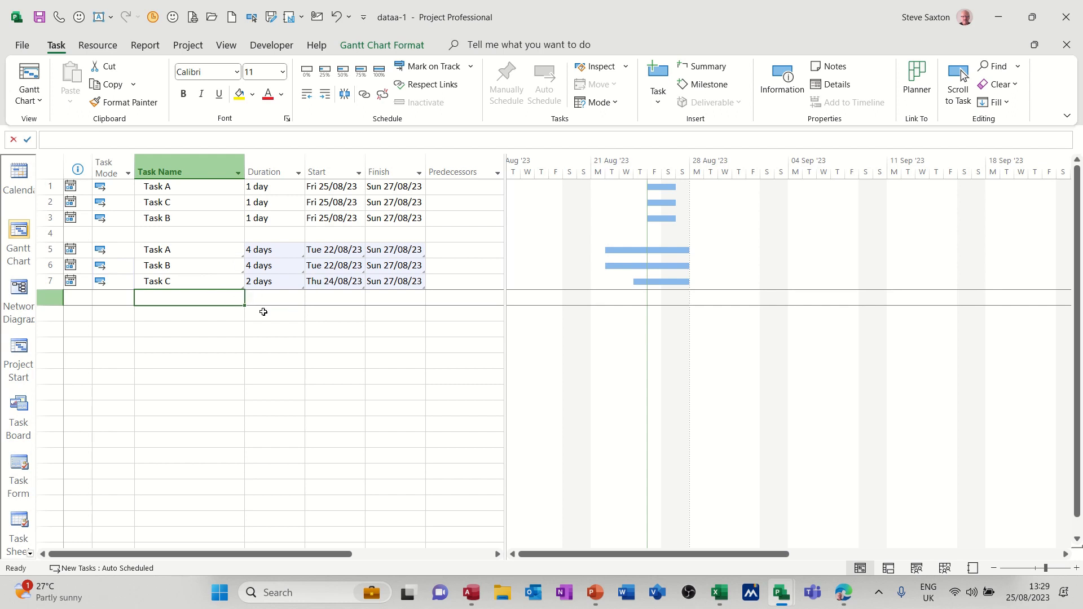
Copy the complete rows of tasks 1 to 3, Task A, Task C and Task B, in the Project task table.
drag(50, 250, 53, 288)
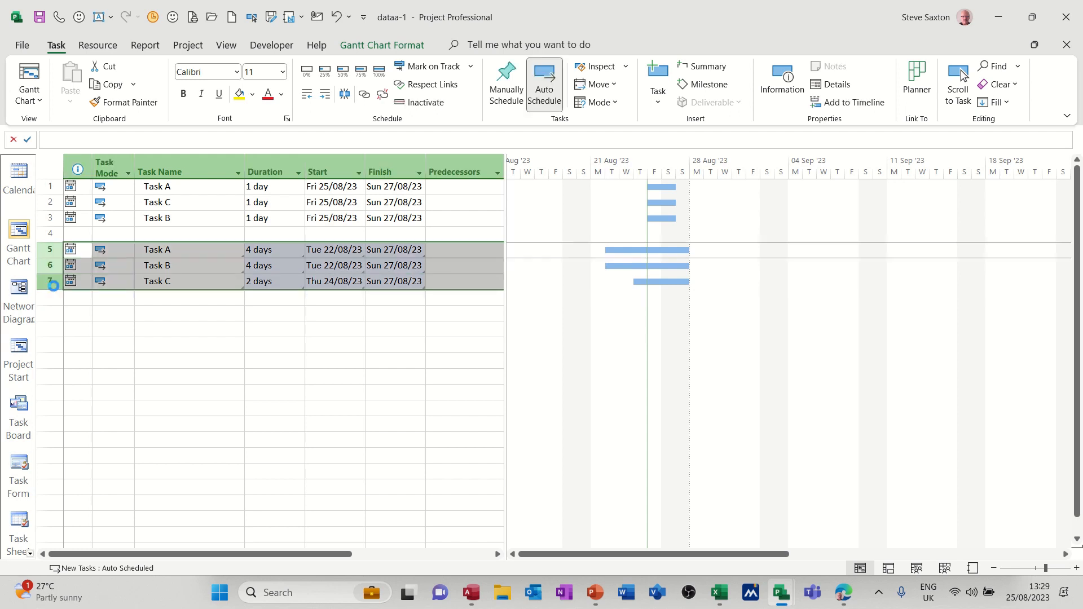
click(146, 329)
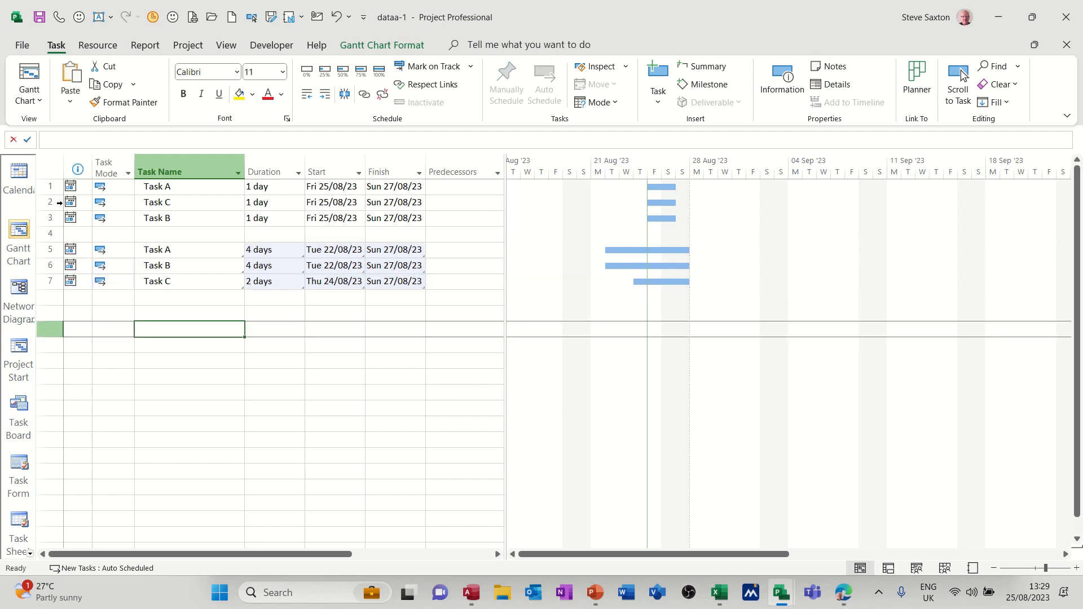
drag(50, 186, 54, 219)
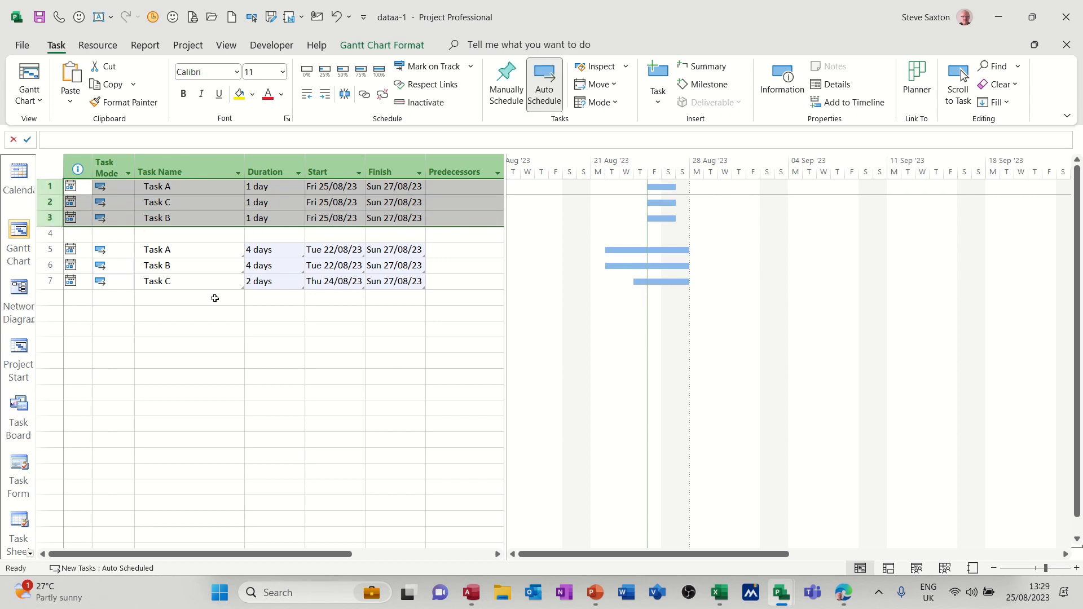
Switch to the Excel workbook and paste the copied tasks at cell A6 as a linked Microsoft Project Document Object.
click(719, 593)
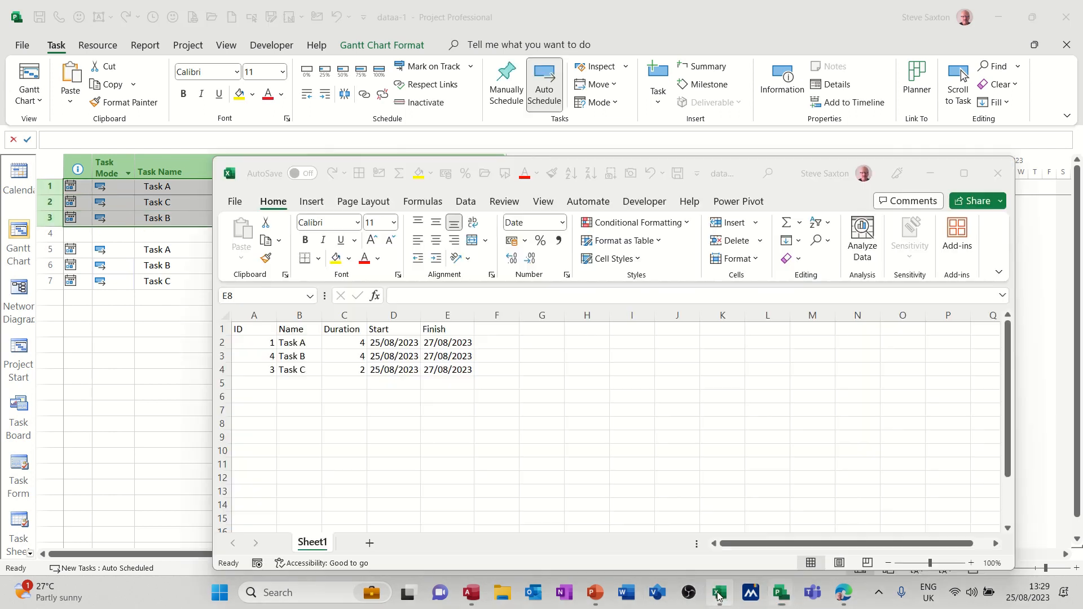
click(271, 399)
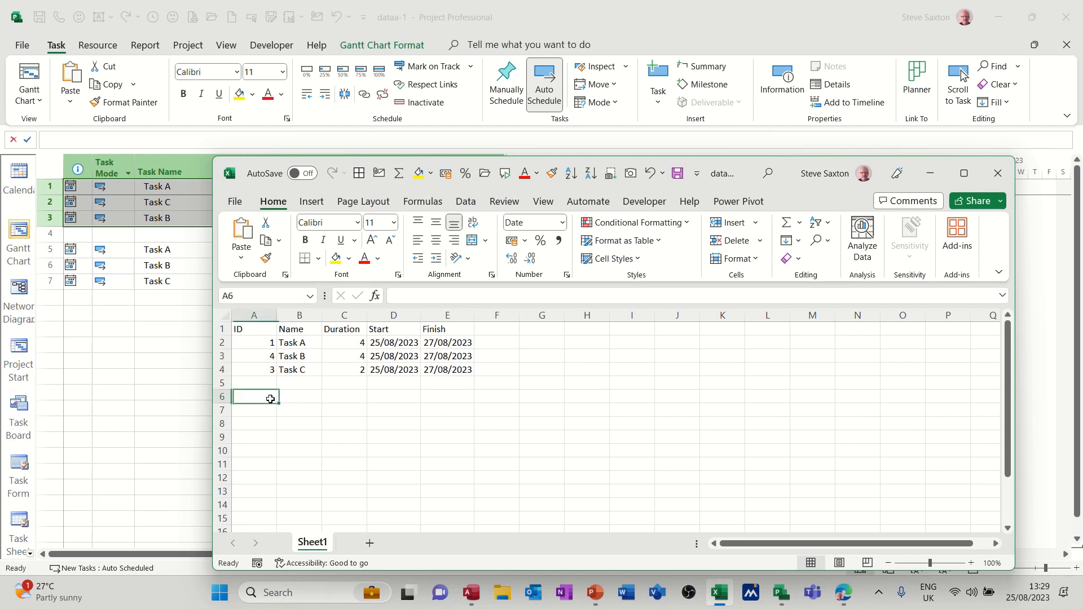
click(240, 257)
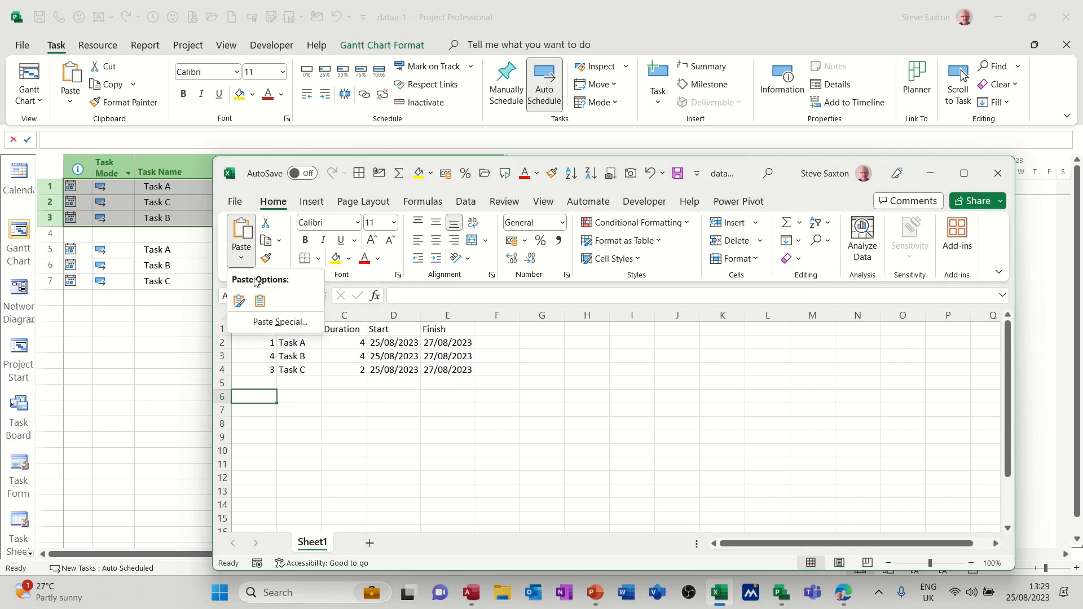
click(263, 321)
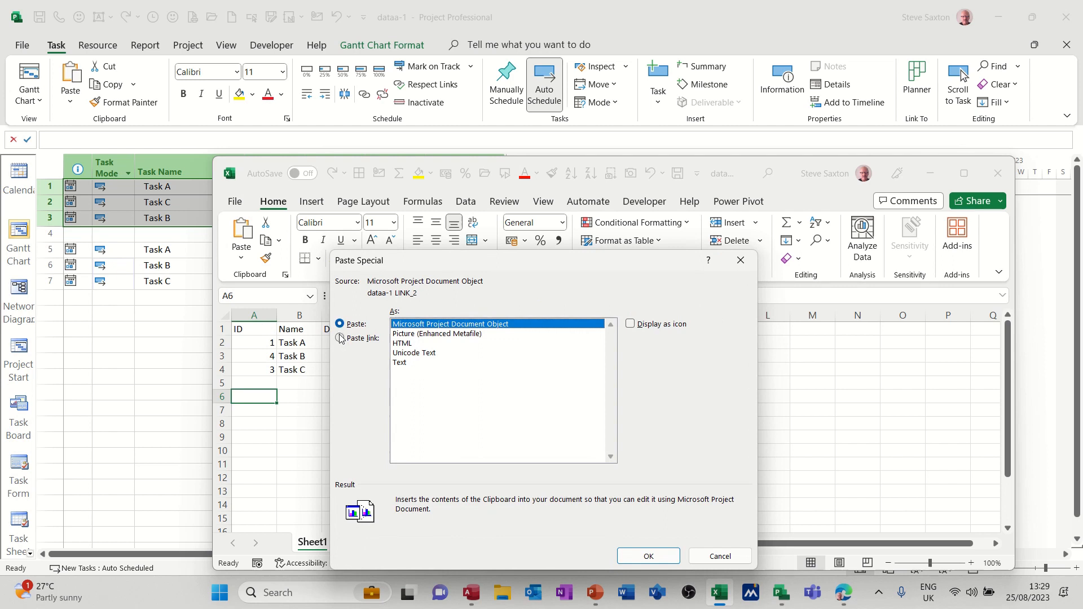
click(341, 338)
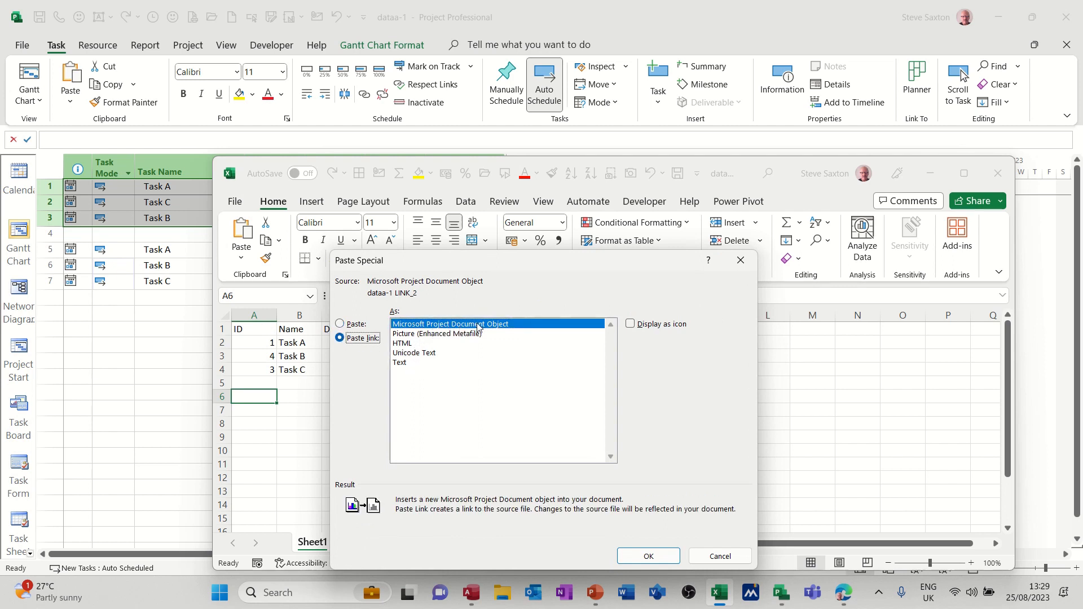
click(639, 555)
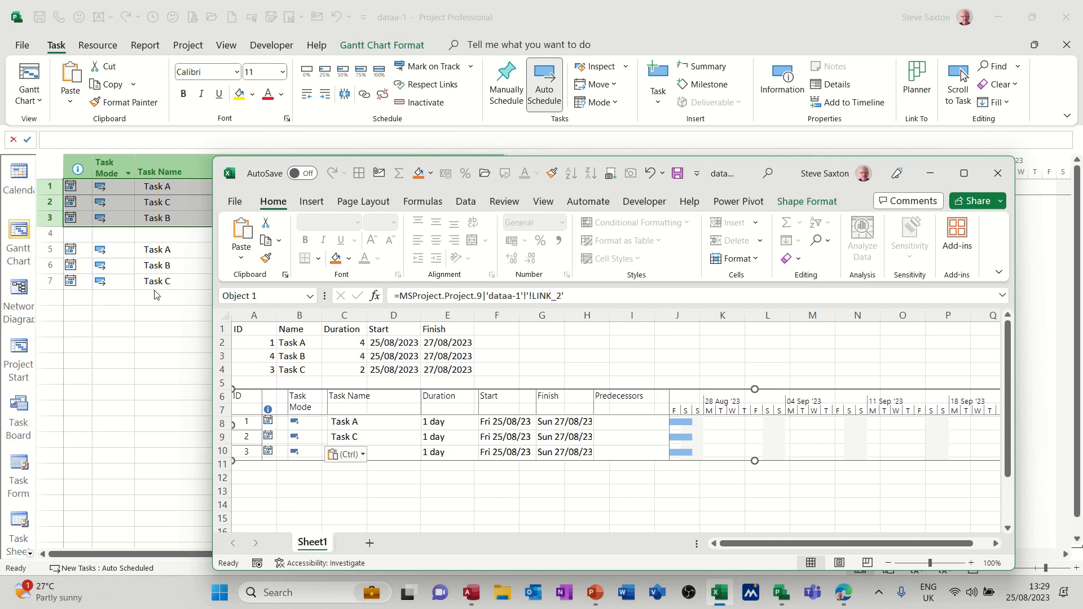
Set the duration of Task A in row 1 to 2 days in Project, allow the earlier start, and return to Excel.
click(160, 316)
click(262, 189)
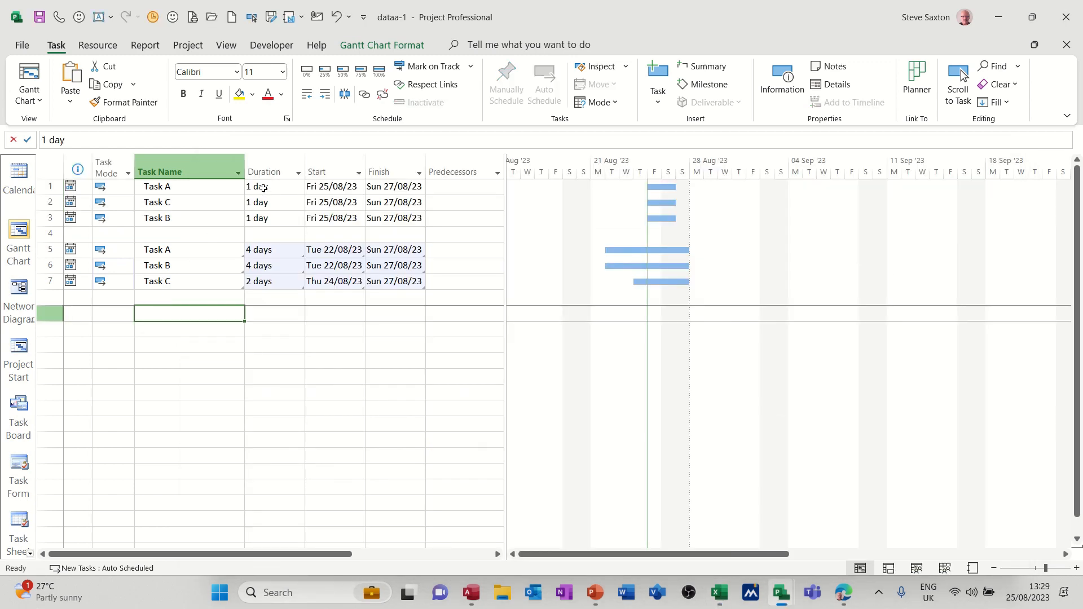
text(2)
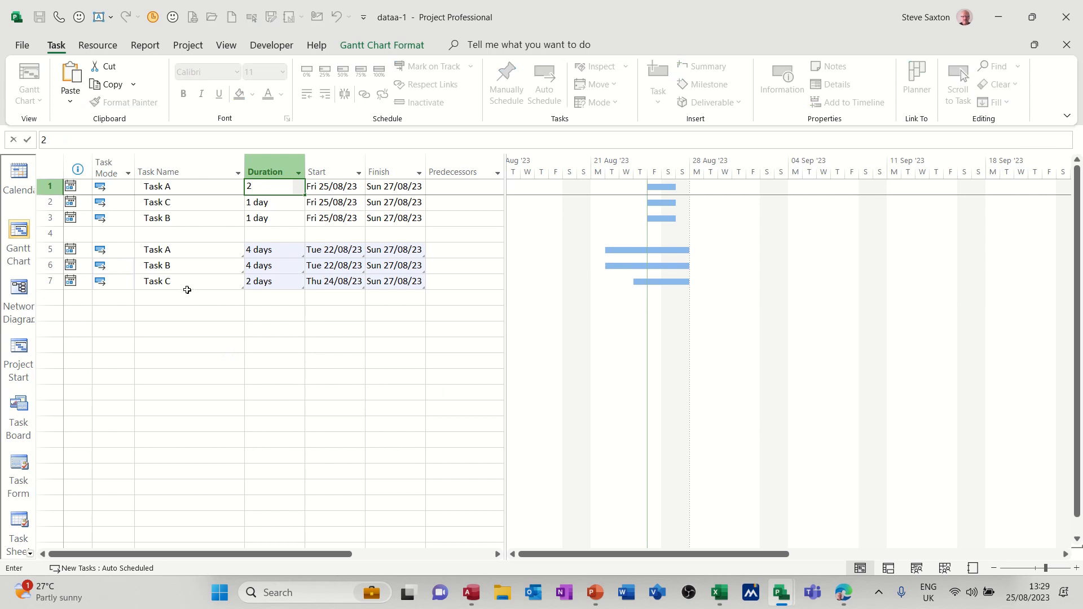
click(185, 299)
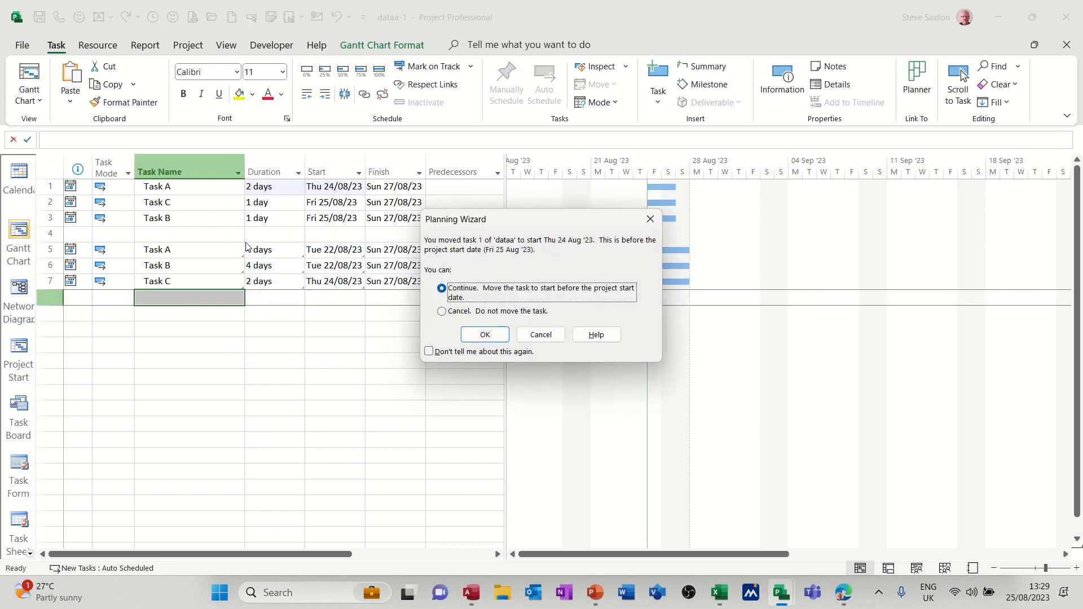
click(485, 335)
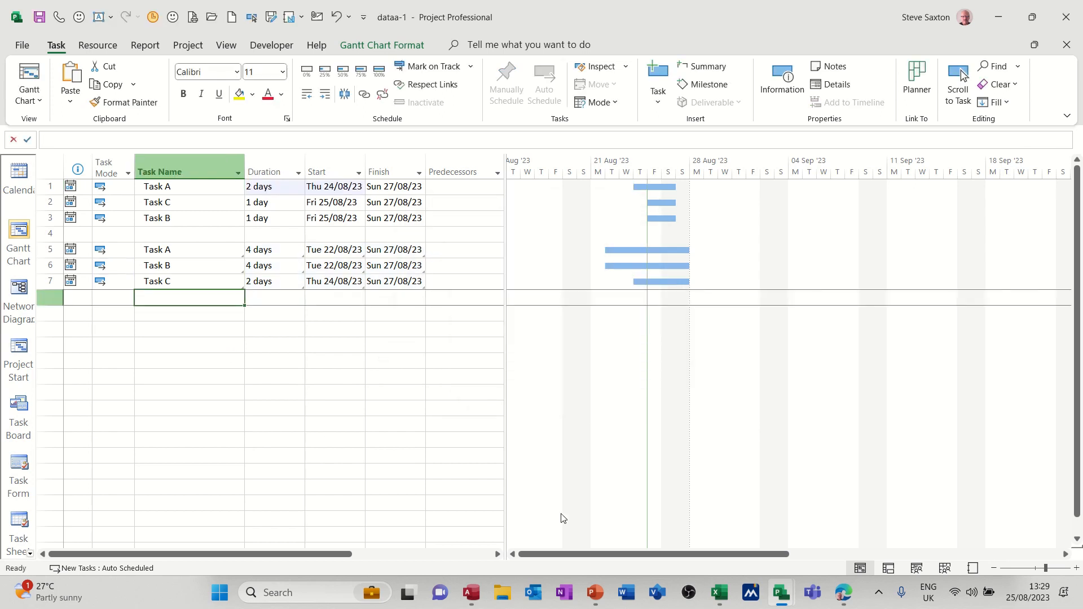
click(719, 592)
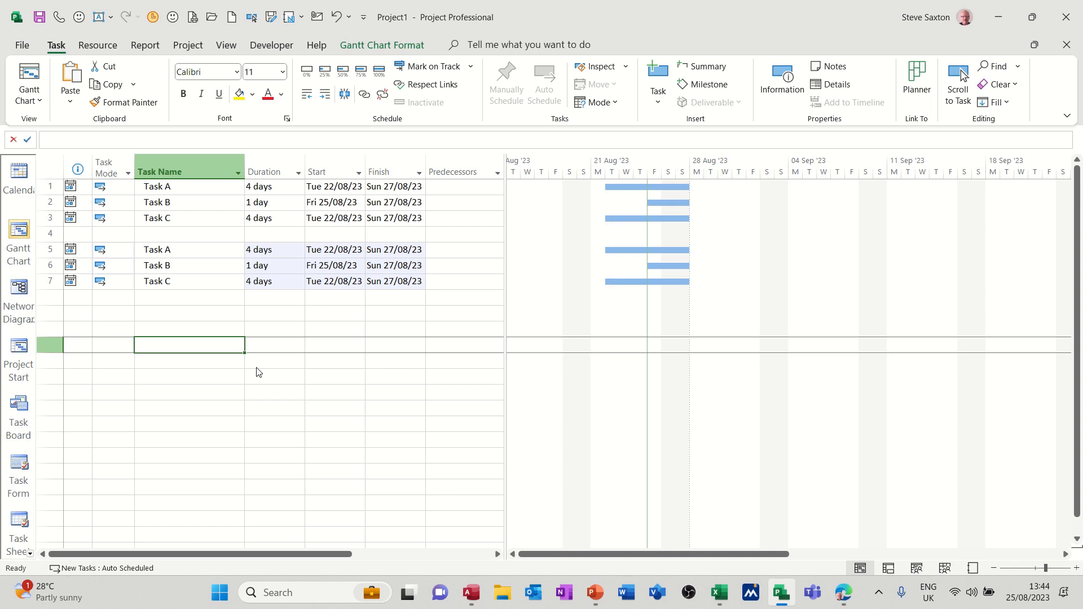
Copy the name, duration, start and finish cells of tasks 5 to 7 in Project and paste them into Excel cell C12 as linked Text.
drag(180, 249, 377, 275)
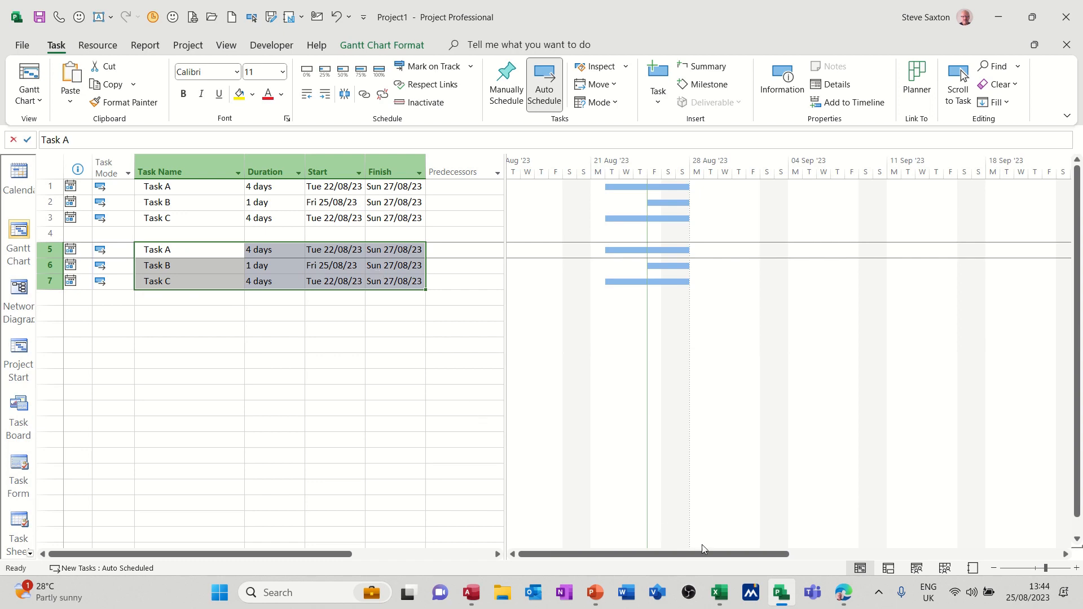
click(719, 595)
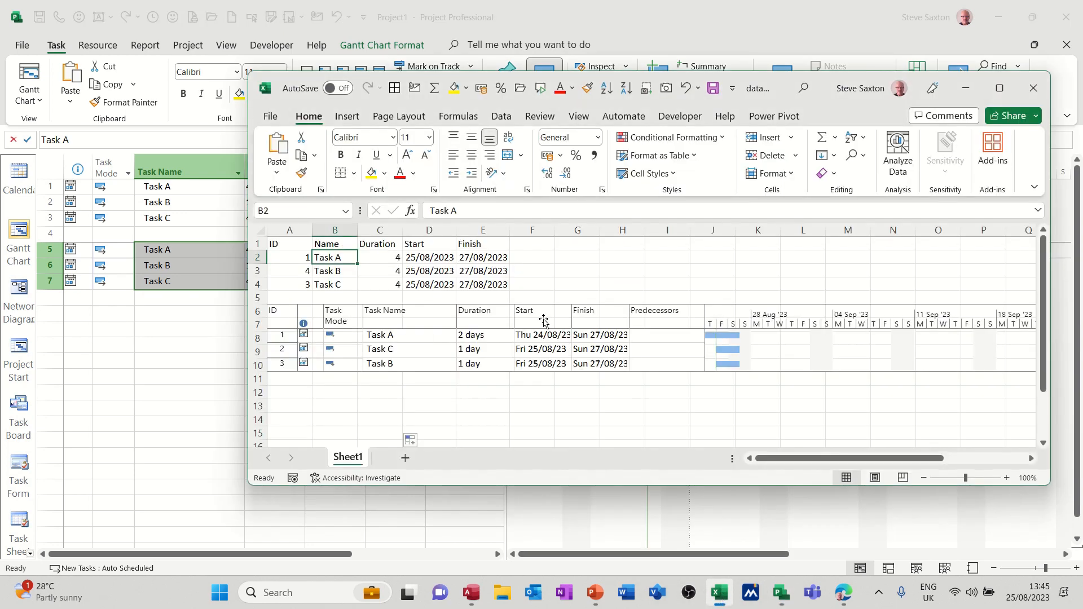
click(385, 391)
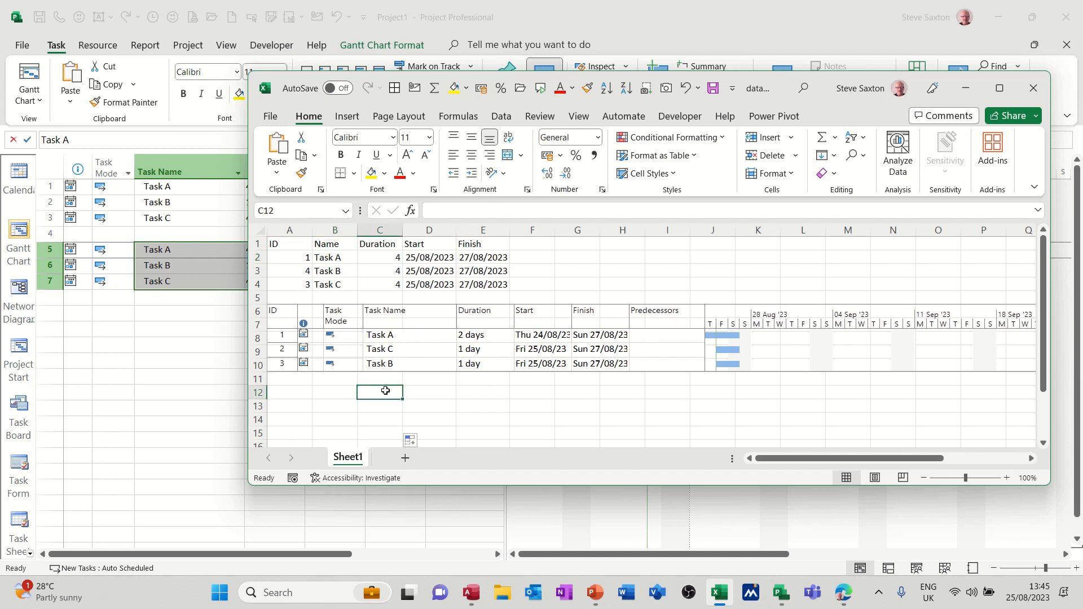
click(277, 171)
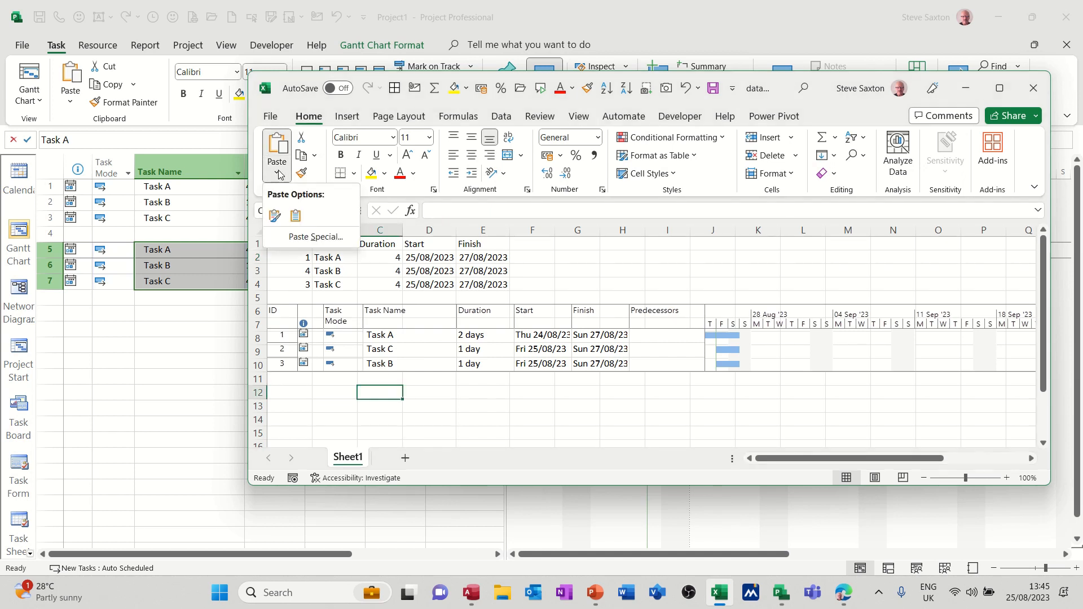
click(299, 236)
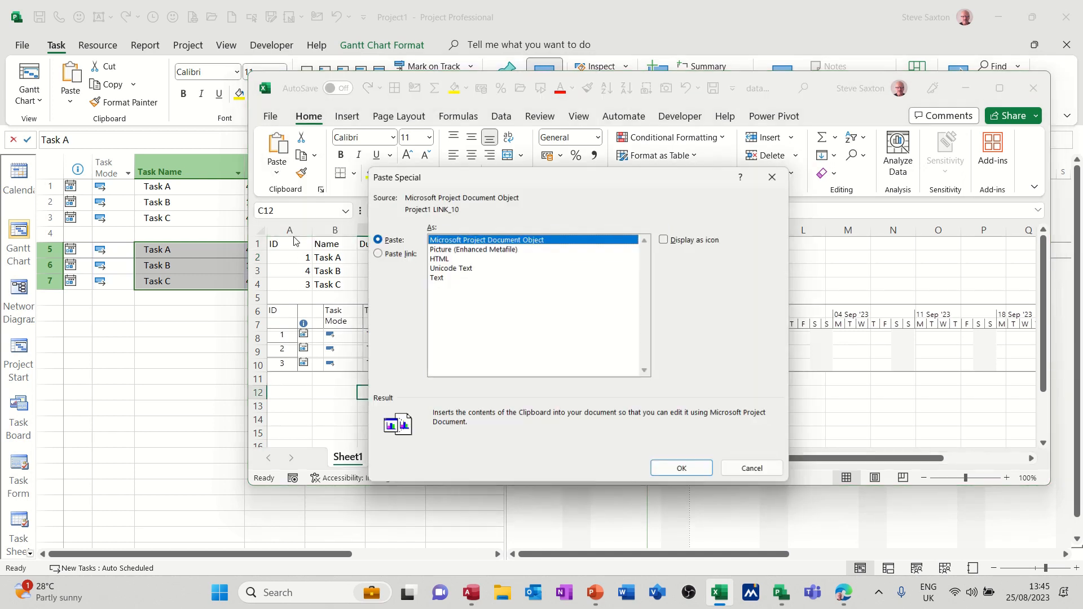
click(393, 256)
click(441, 278)
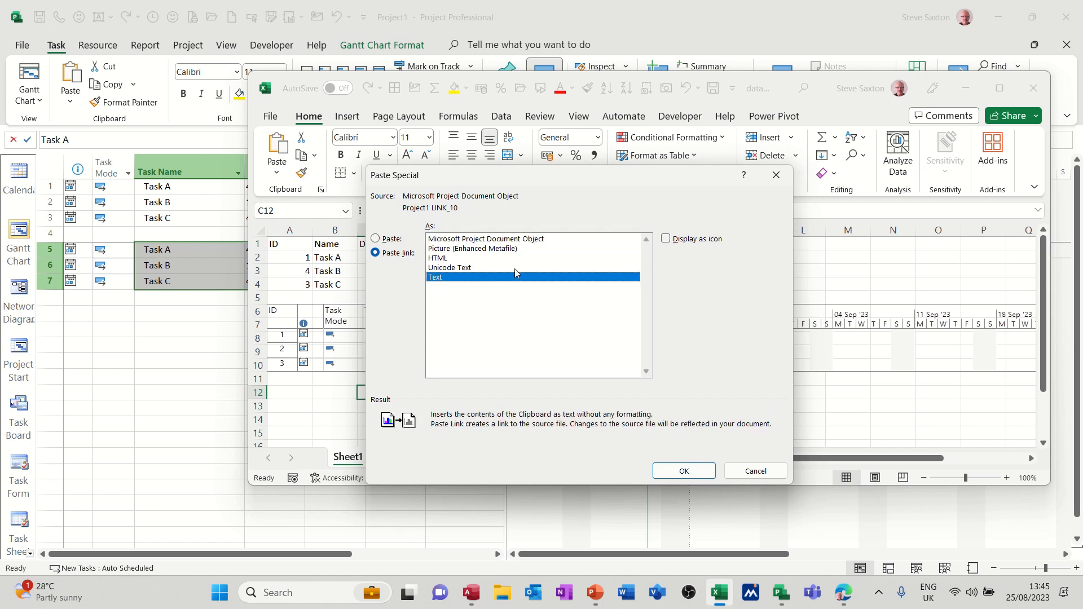
click(700, 466)
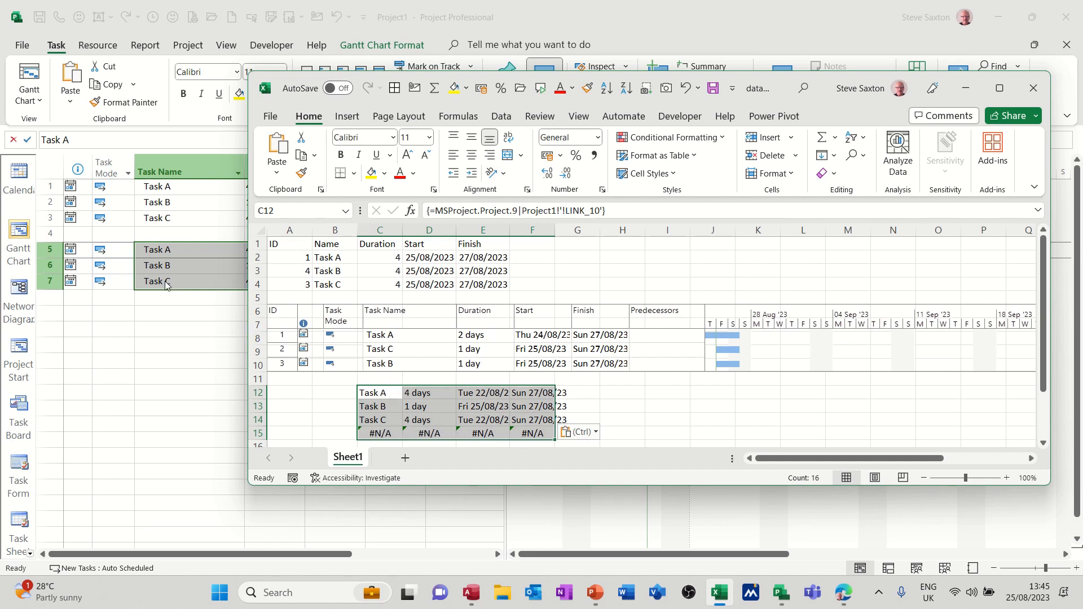
Set the duration of Task A in row 5 to 1 day in Project and check the linked cells from D12 down in Excel.
click(241, 331)
click(282, 249)
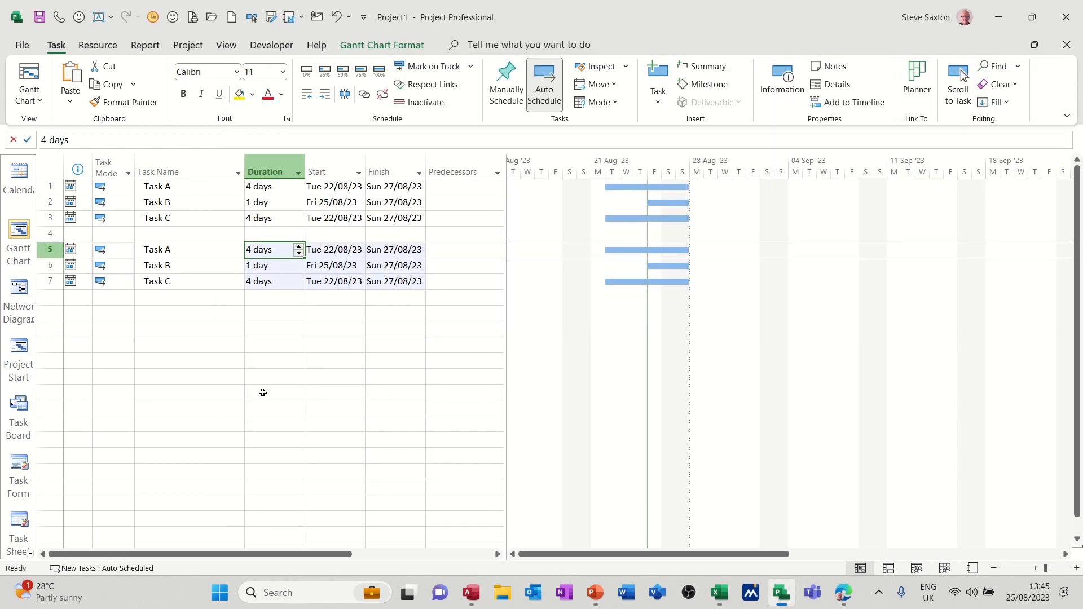
text(1)
click(206, 320)
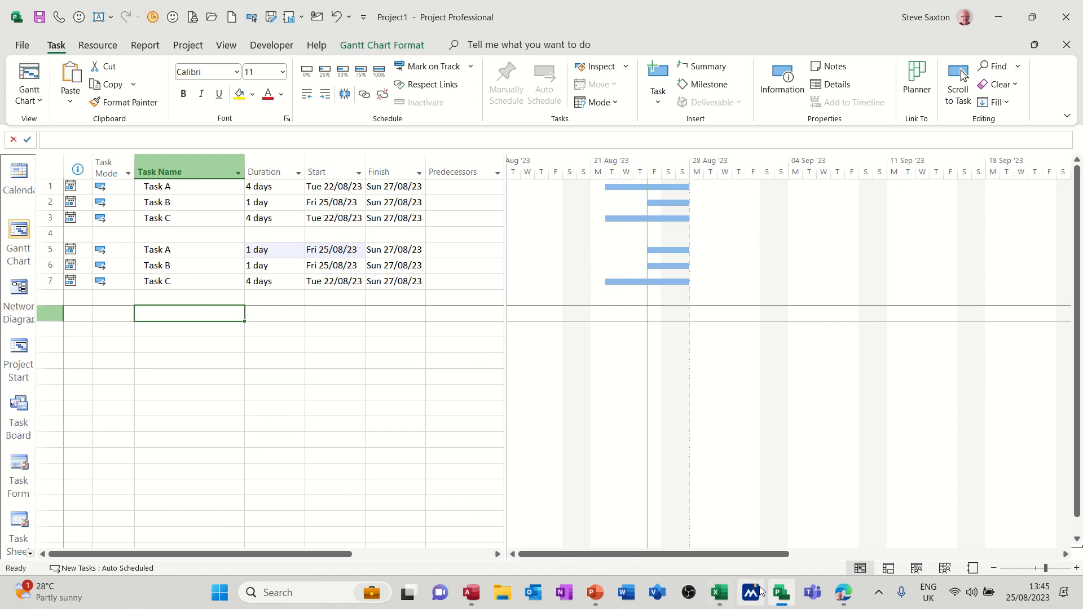
click(784, 595)
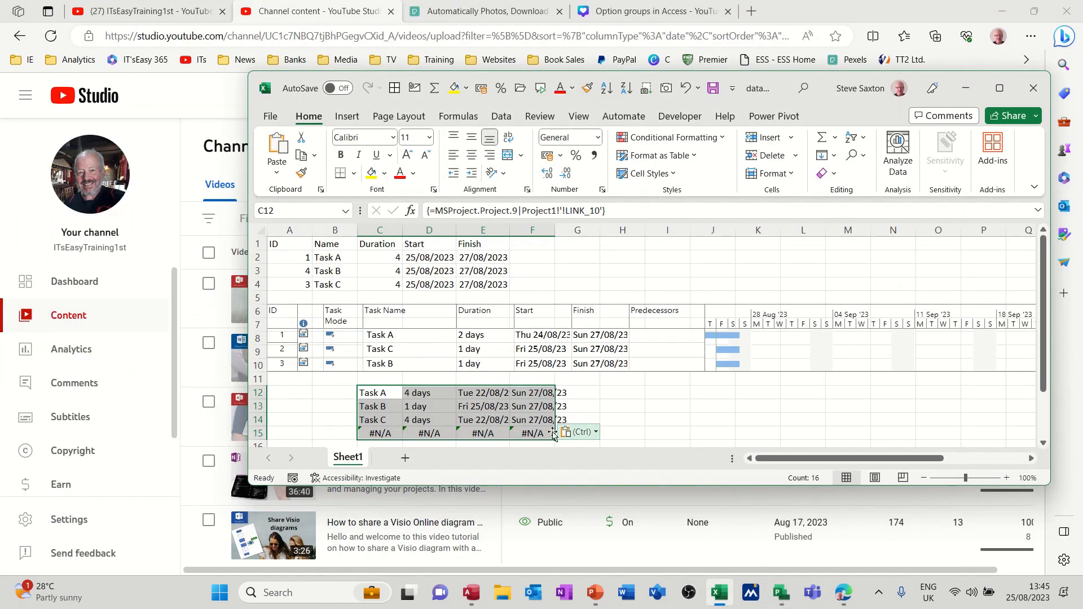
click(415, 393)
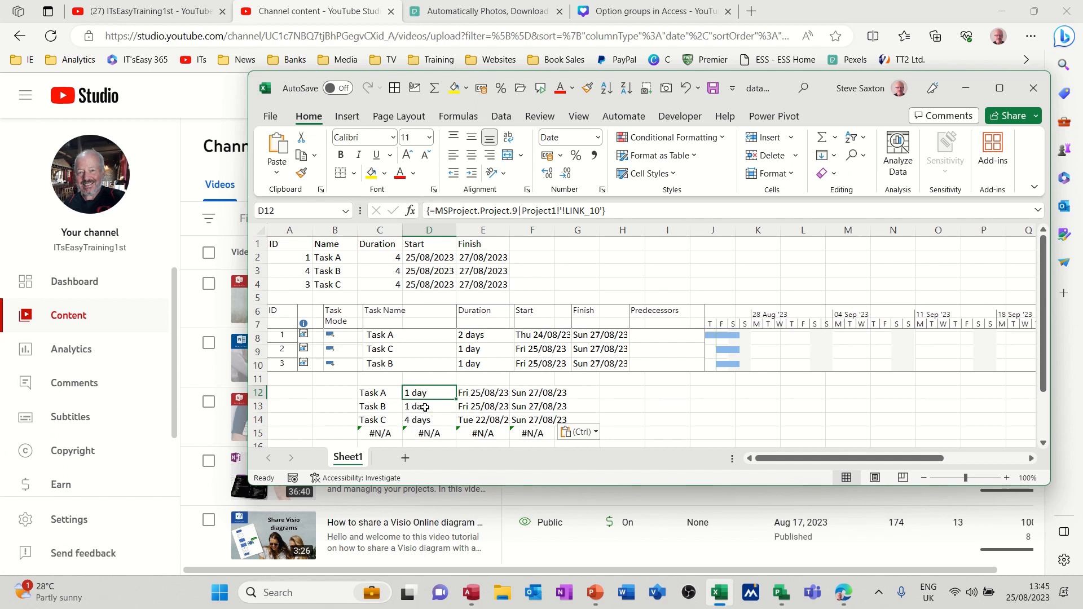
click(422, 433)
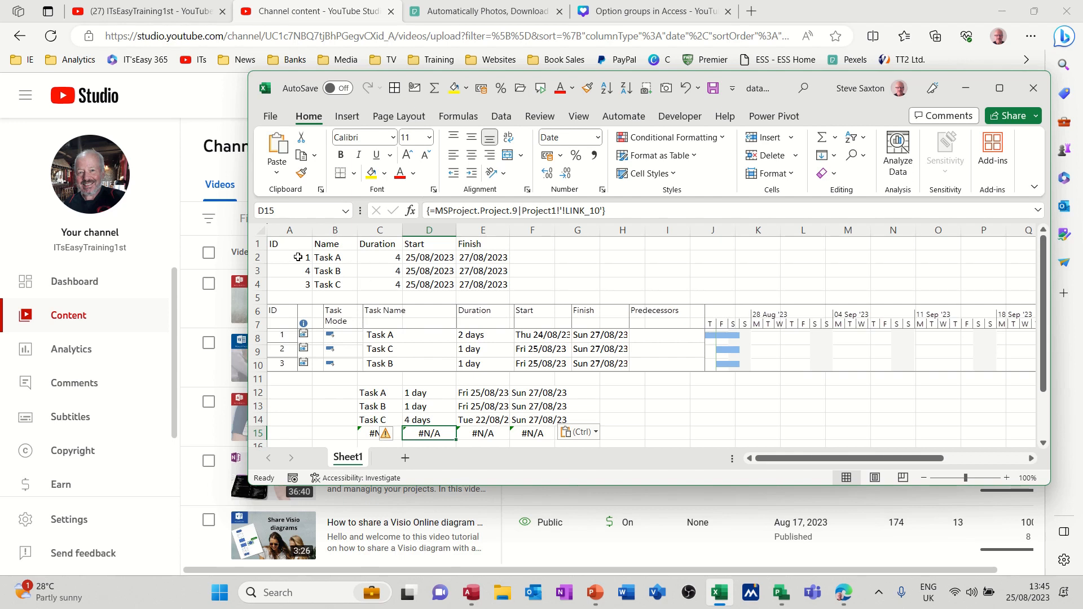
Copy the Excel range A1:E4 with its headers and three tasks, and switch to Project.
drag(287, 247, 482, 290)
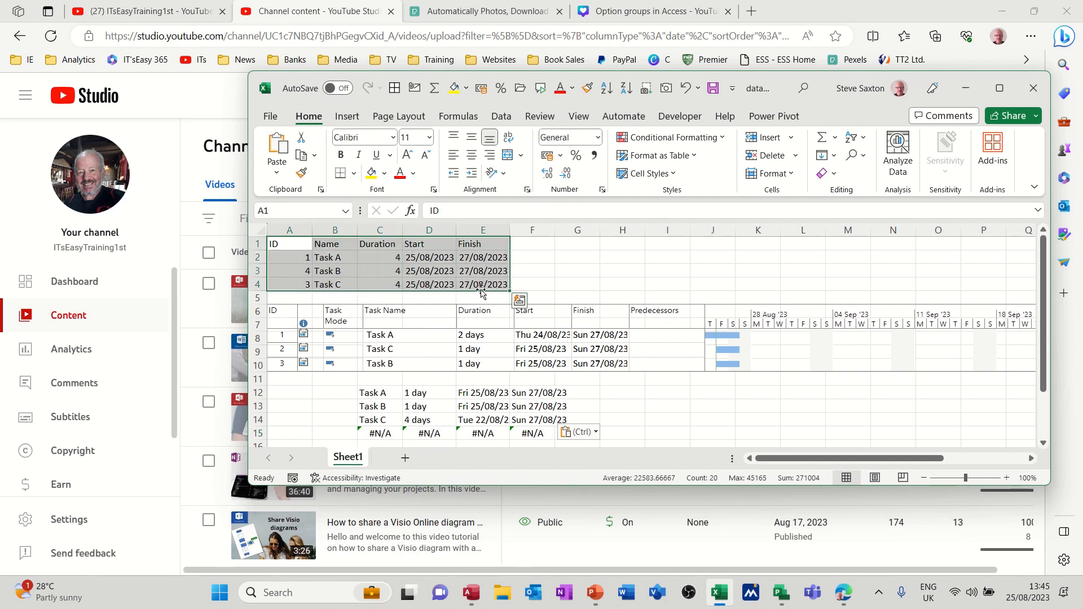
key(ctrl+c)
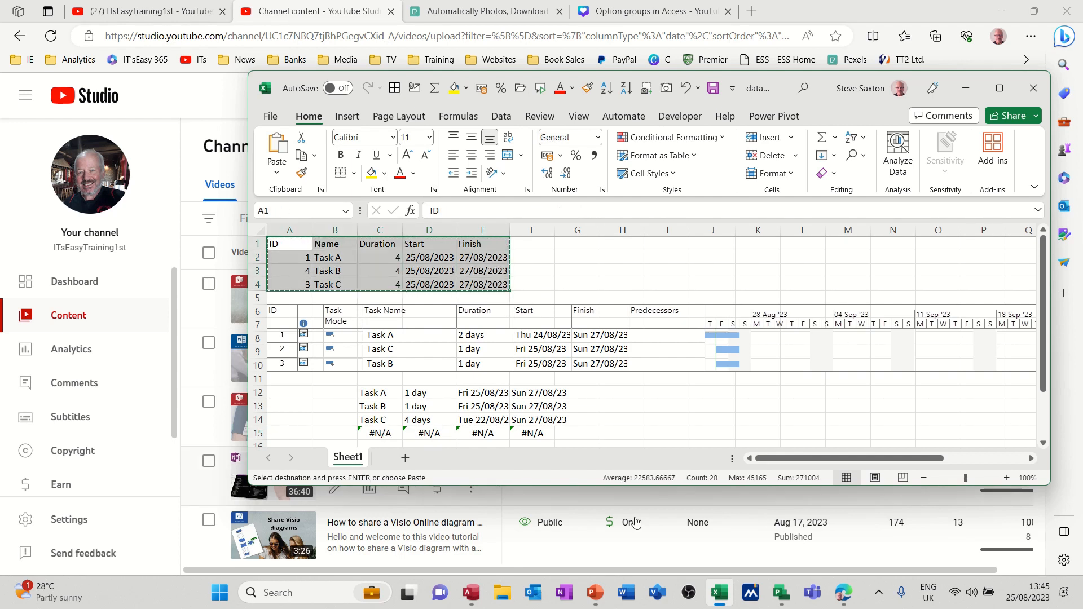
click(780, 592)
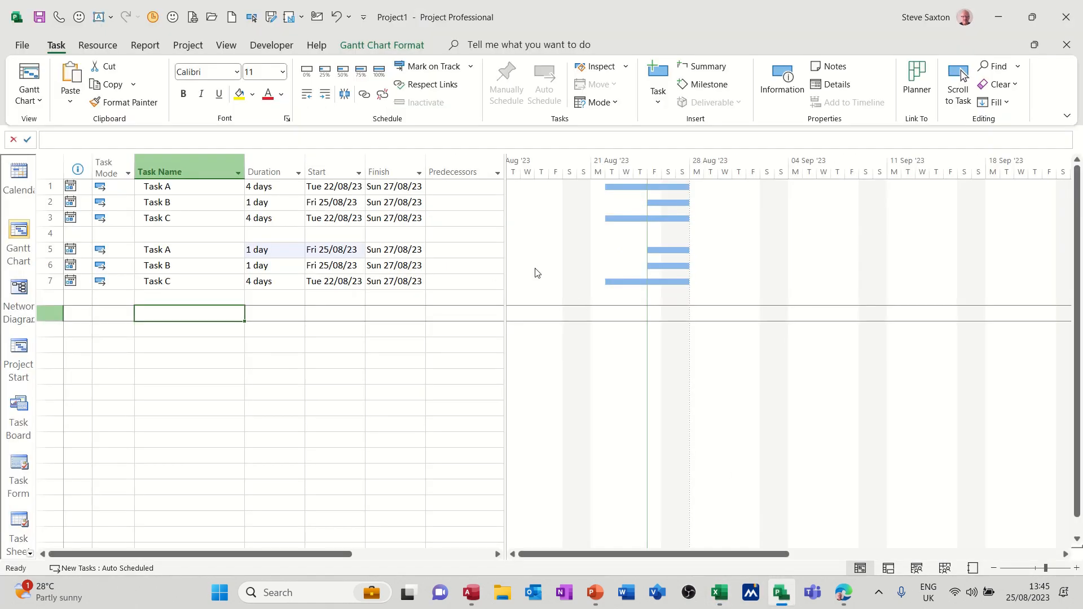
Paste the copied range as a linked Microsoft Excel Worksheet and move the object to the empty Gantt chart area below the bars.
click(69, 100)
click(91, 166)
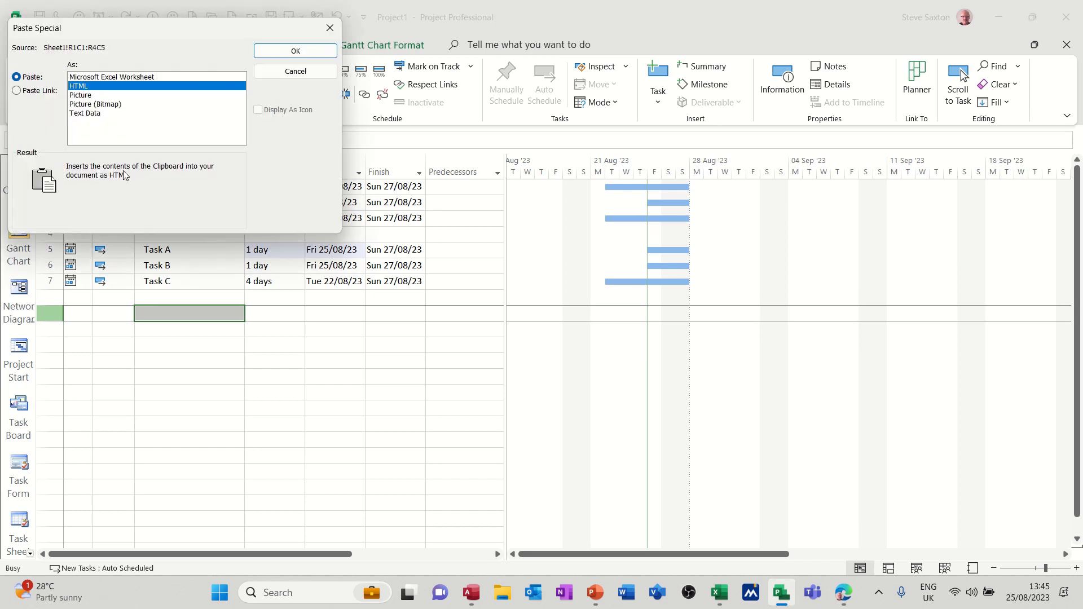
click(41, 91)
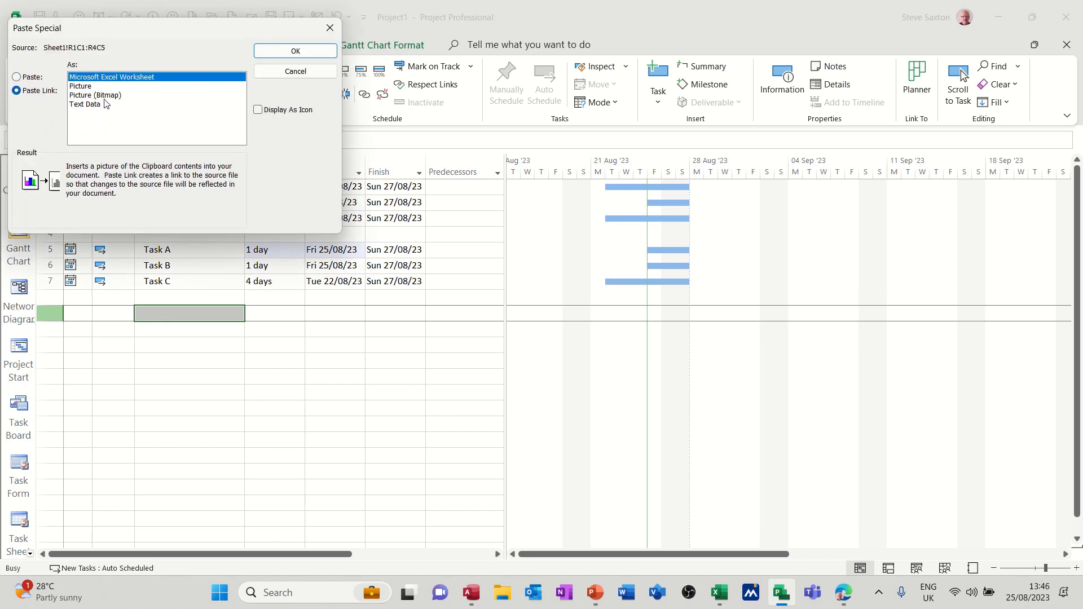
click(297, 50)
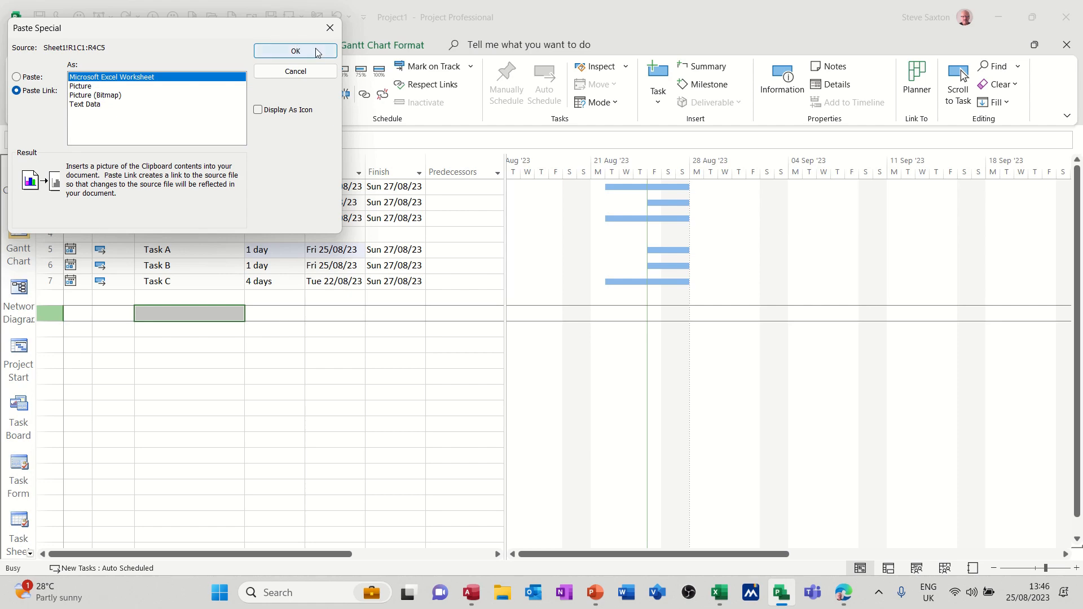
drag(712, 207, 760, 351)
Set Task B's duration to 1 in Excel cell C3 and, back in Project, move the linked worksheet object further down the Gantt chart.
click(724, 594)
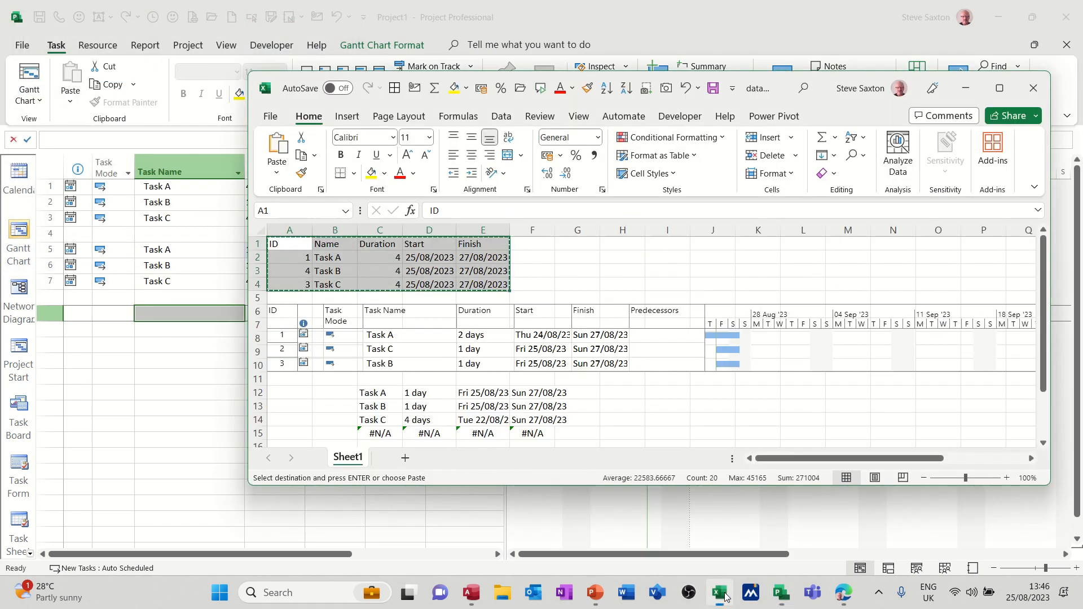
click(389, 274)
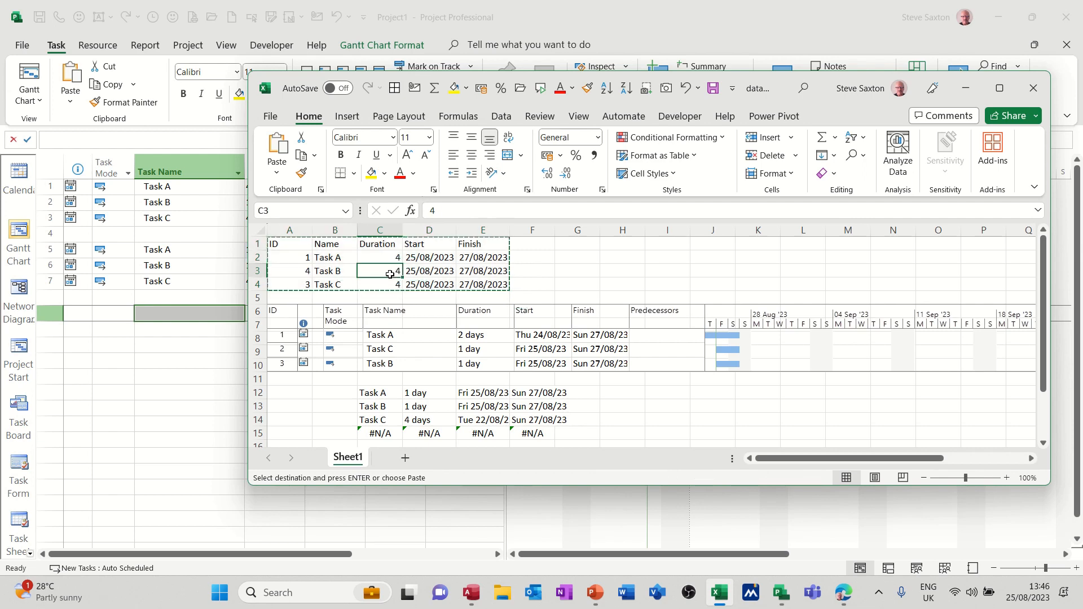
text(1)
click(539, 277)
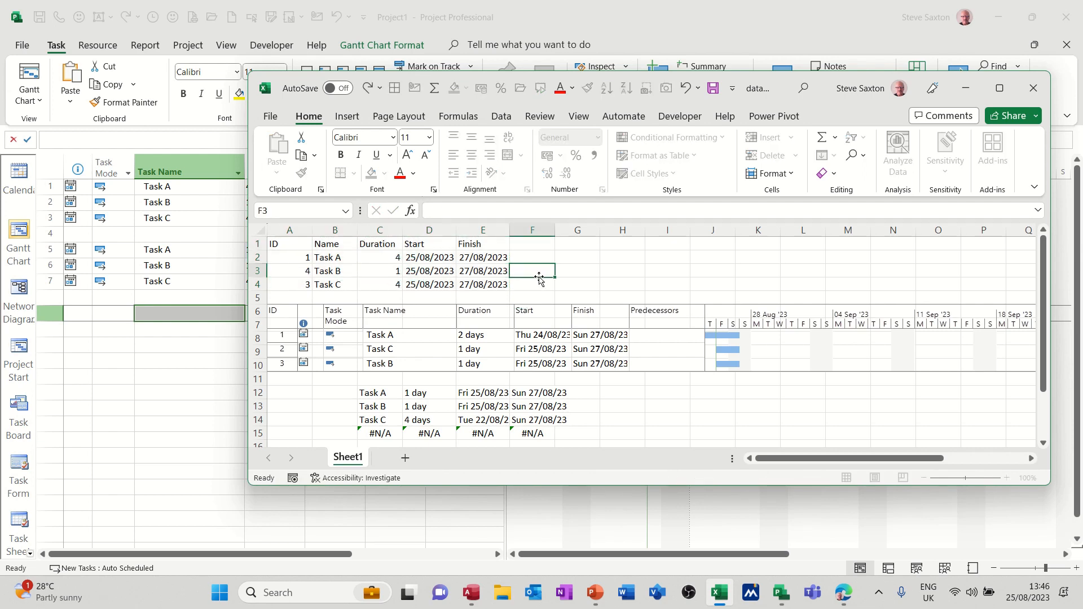
click(664, 526)
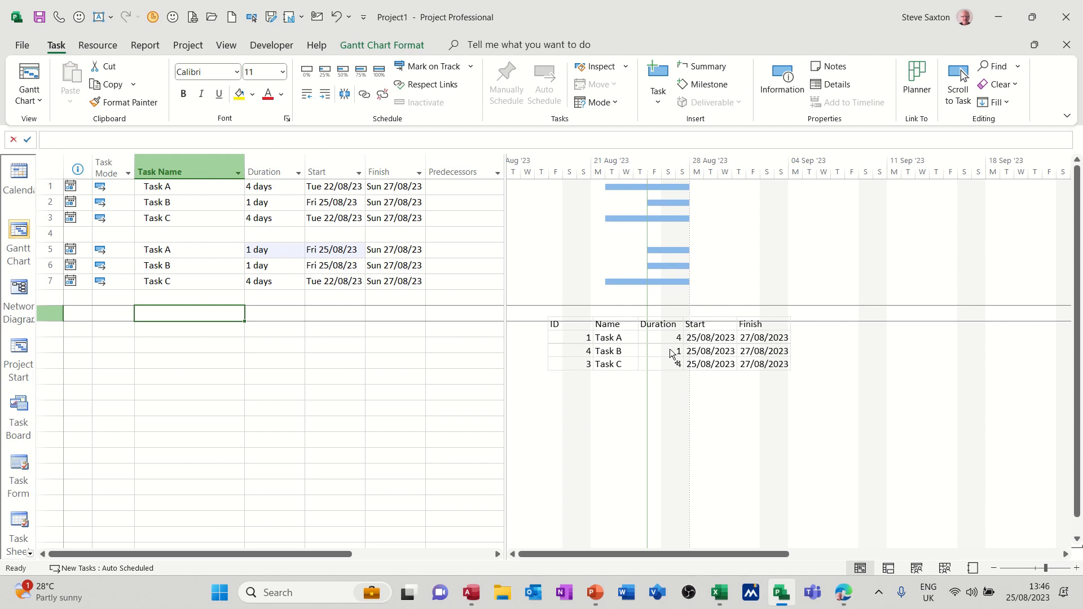
drag(710, 341, 776, 370)
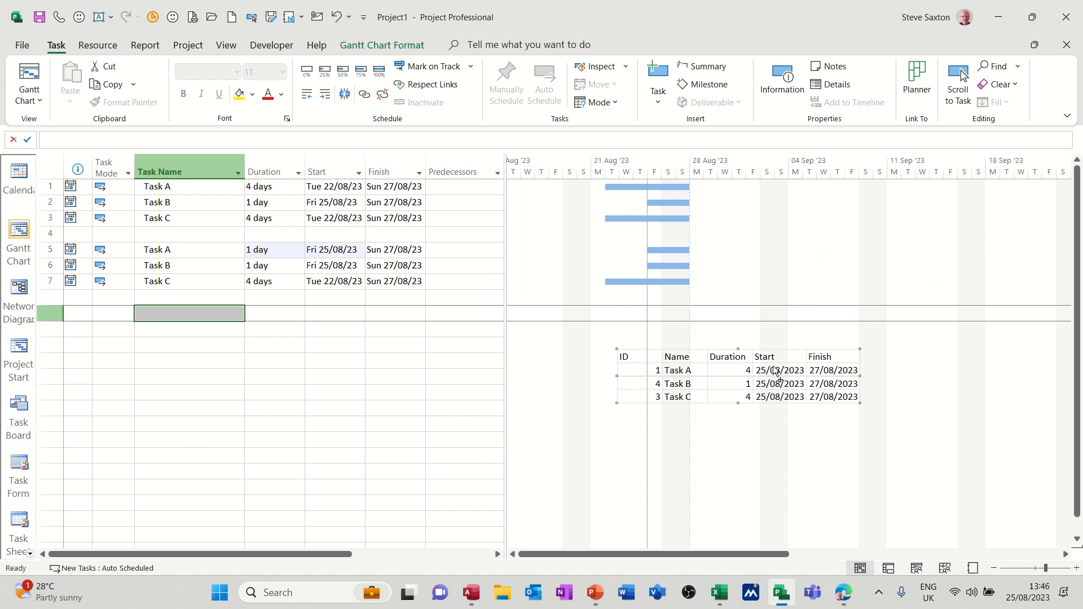